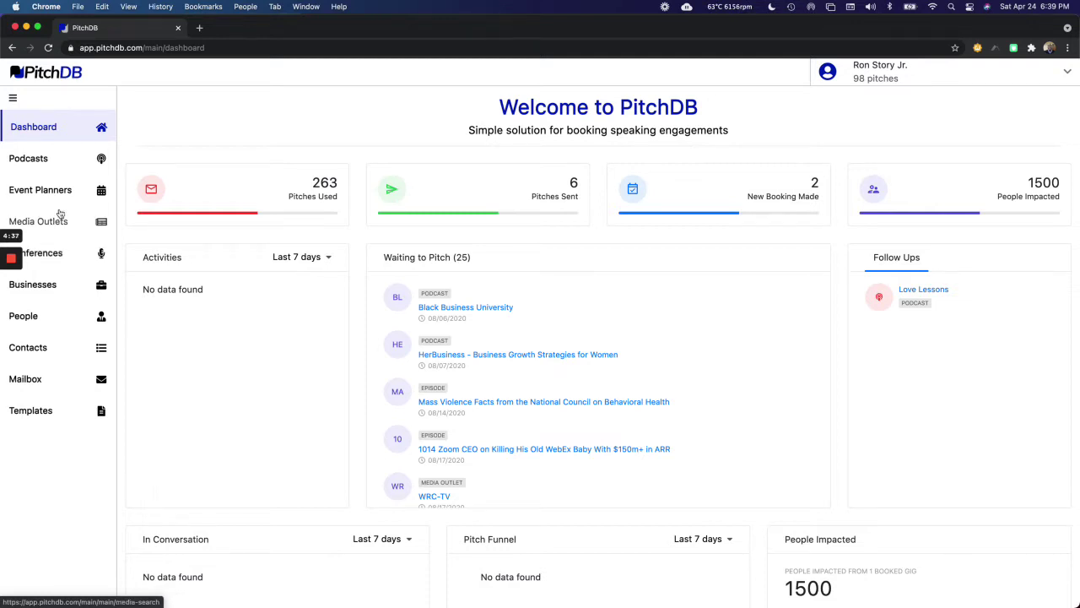
- Search podcast episodes using the saved full-name keyword suggestion and look through the matching episodes
click(67, 166)
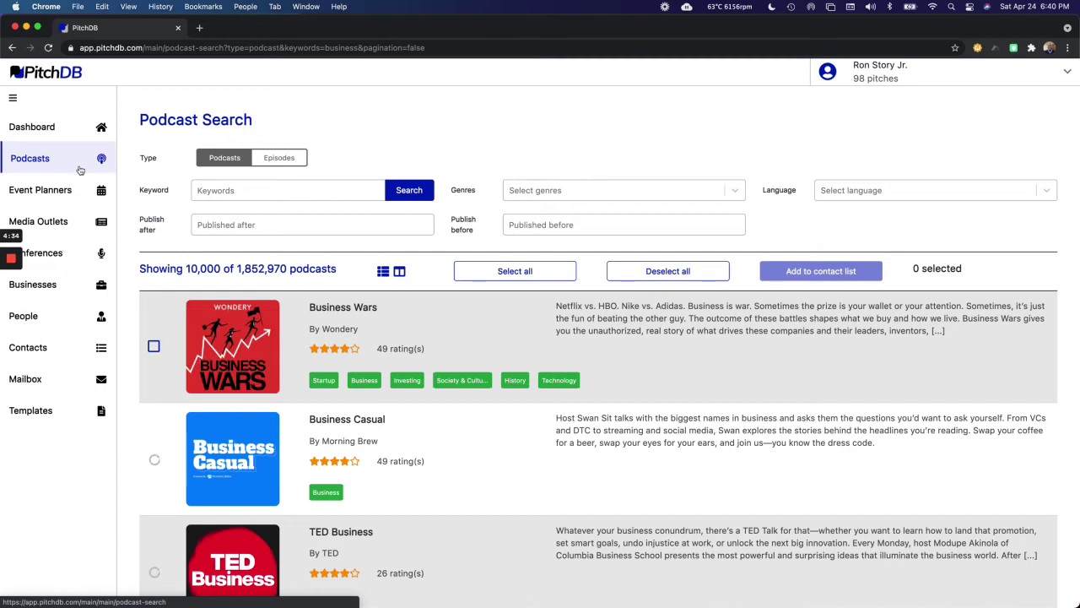
click(252, 193)
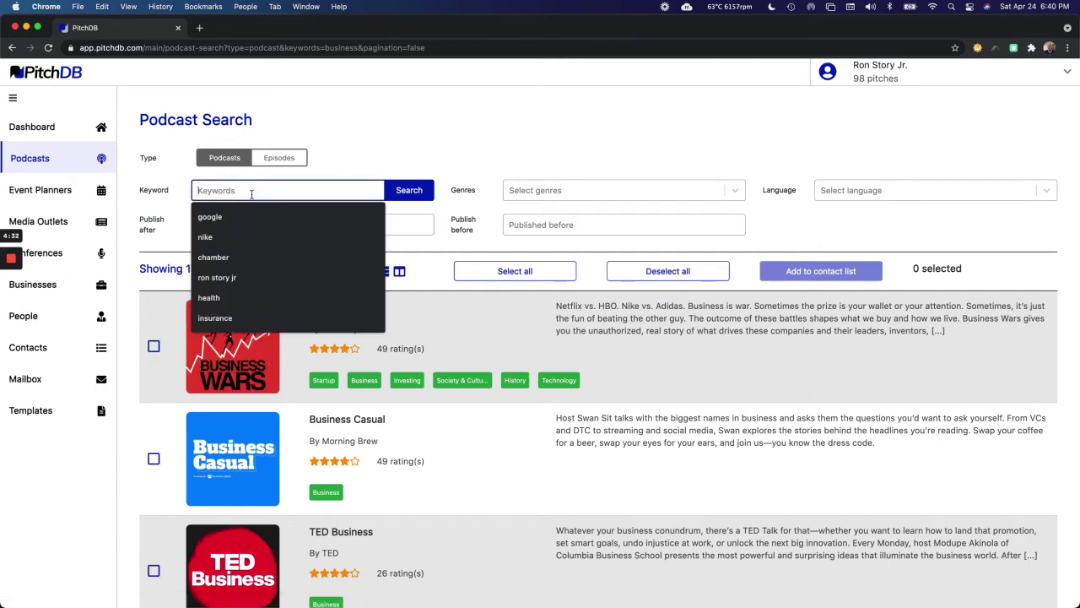
click(251, 277)
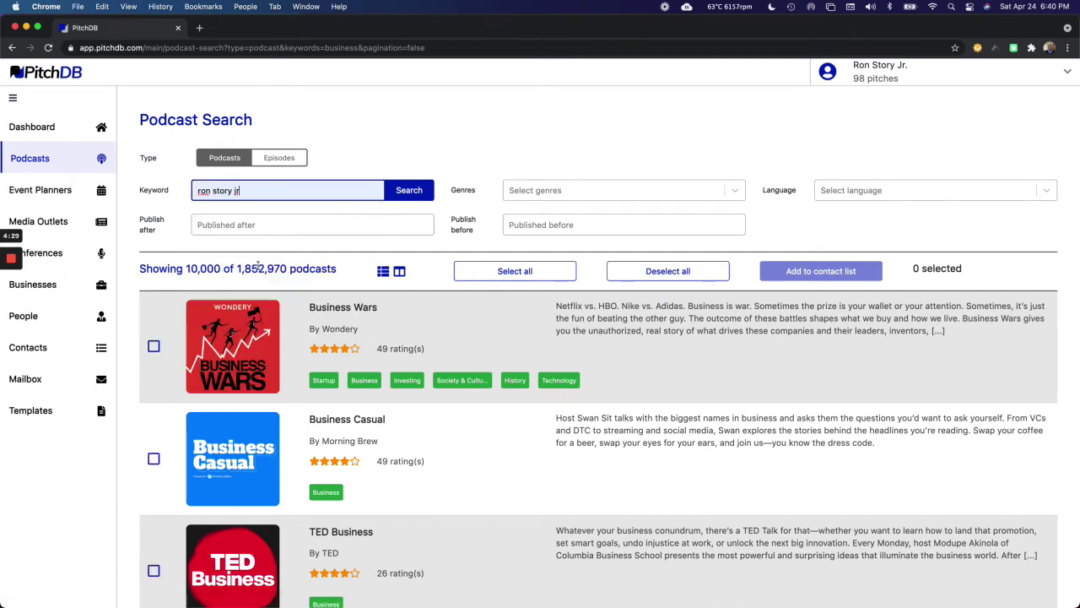
click(279, 159)
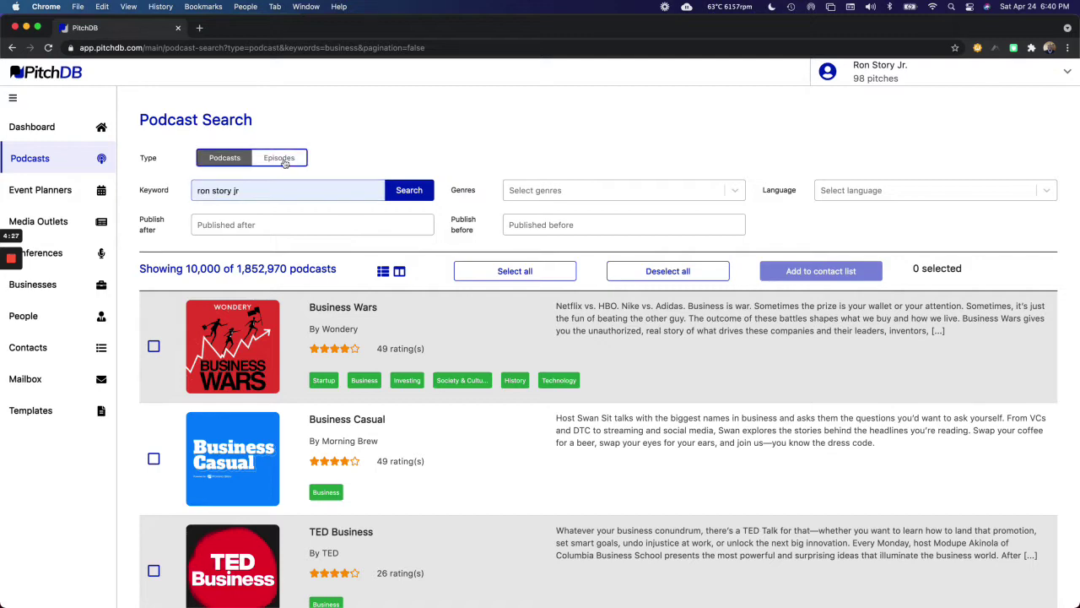
click(408, 192)
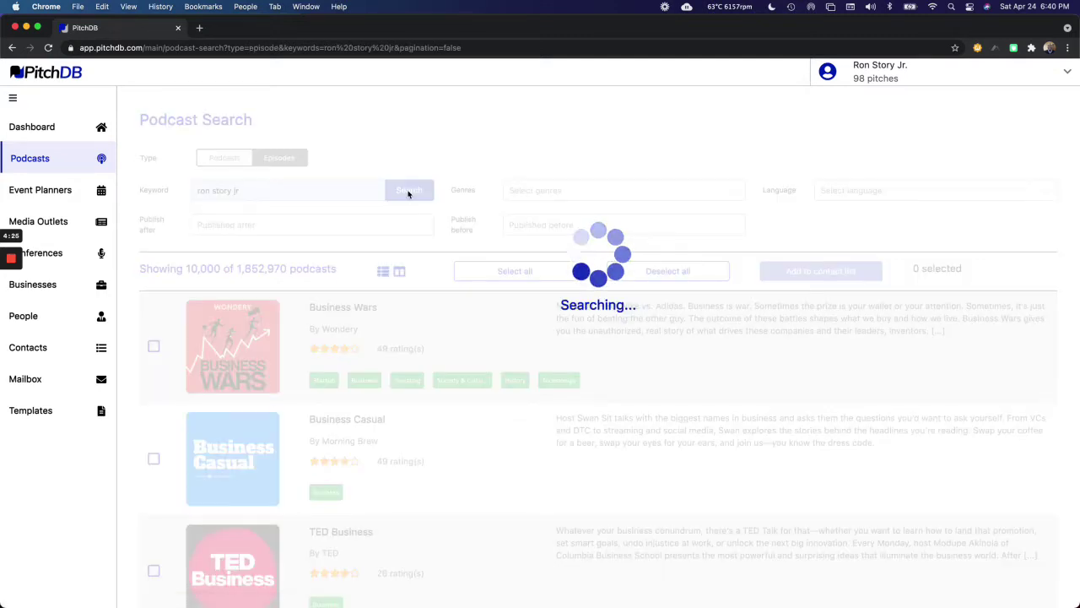
scroll(451, 394, down, 1)
scroll(456, 396, down, 5)
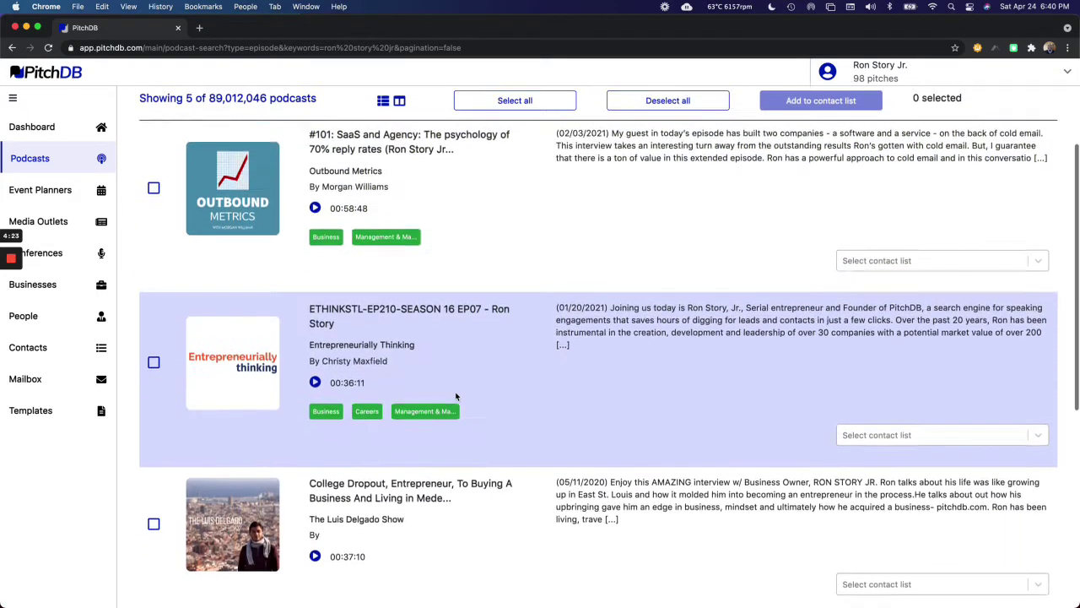
scroll(456, 396, up, 6)
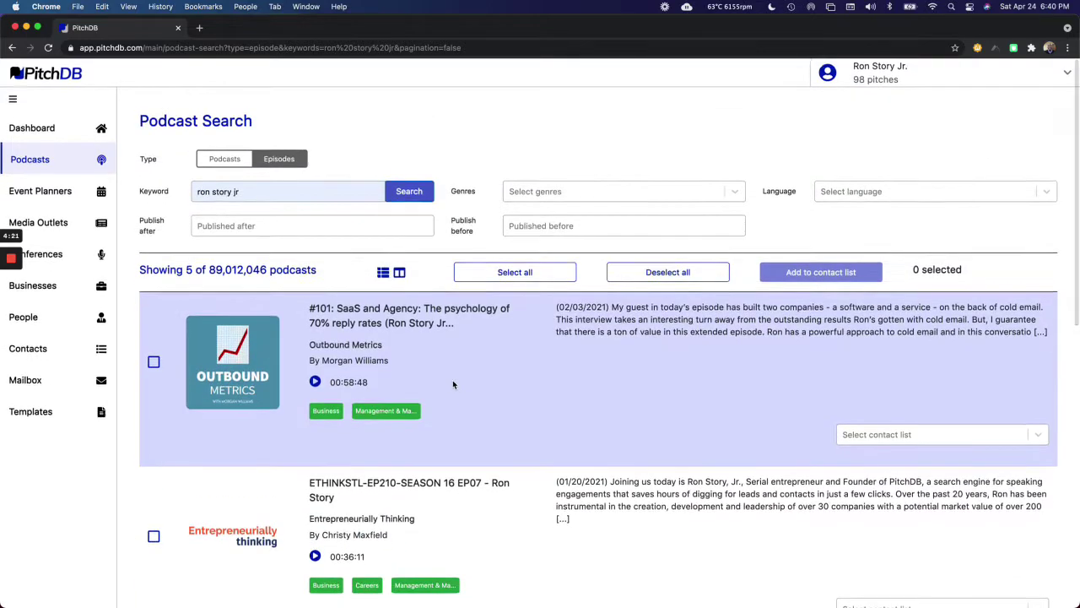
- Open the Outbound Metrics podcast details, review its description and episode list, and return to the search results
click(356, 346)
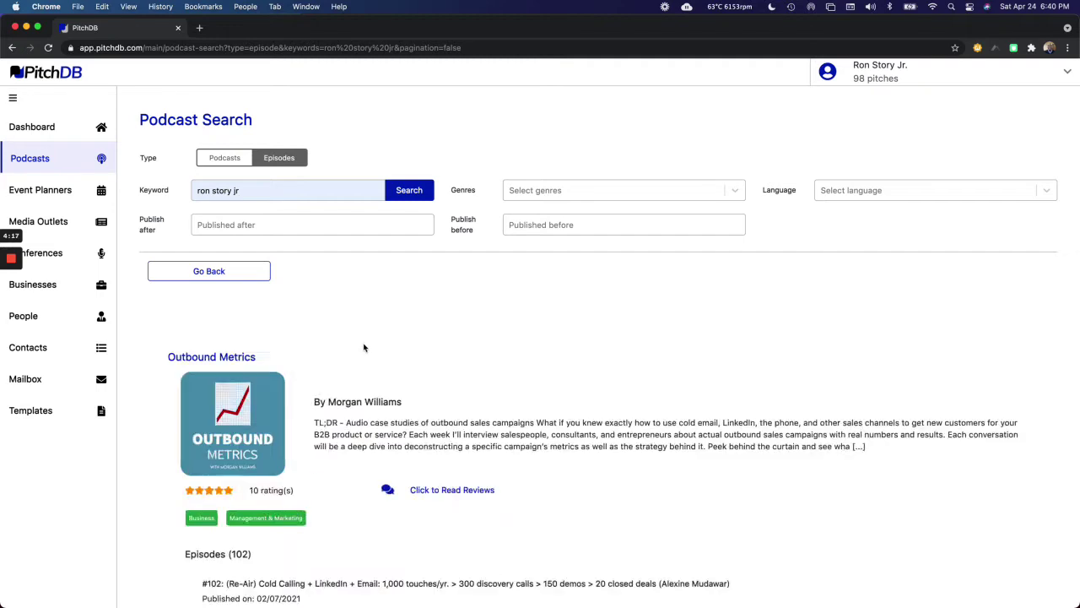
scroll(364, 344, down, 3)
scroll(365, 343, down, 15)
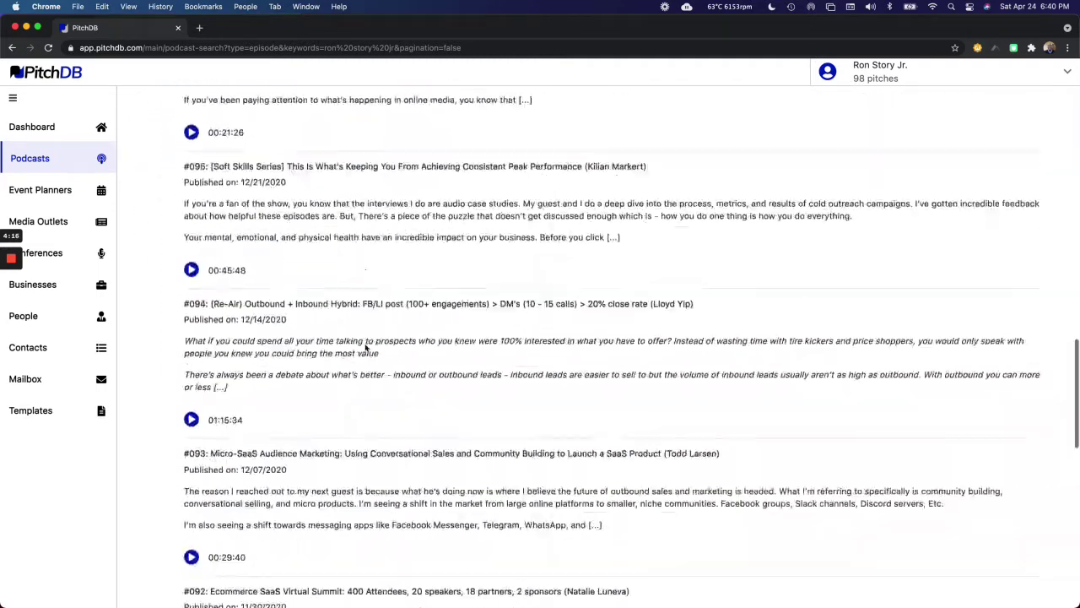
scroll(366, 347, up, 3)
scroll(365, 347, up, 15)
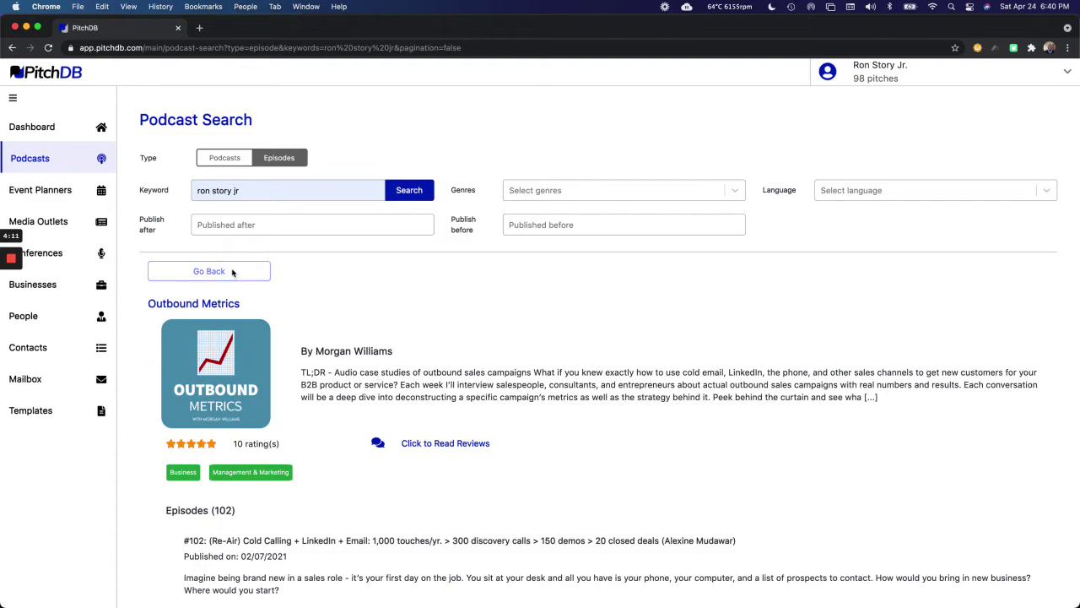
scroll(302, 315, down, 5)
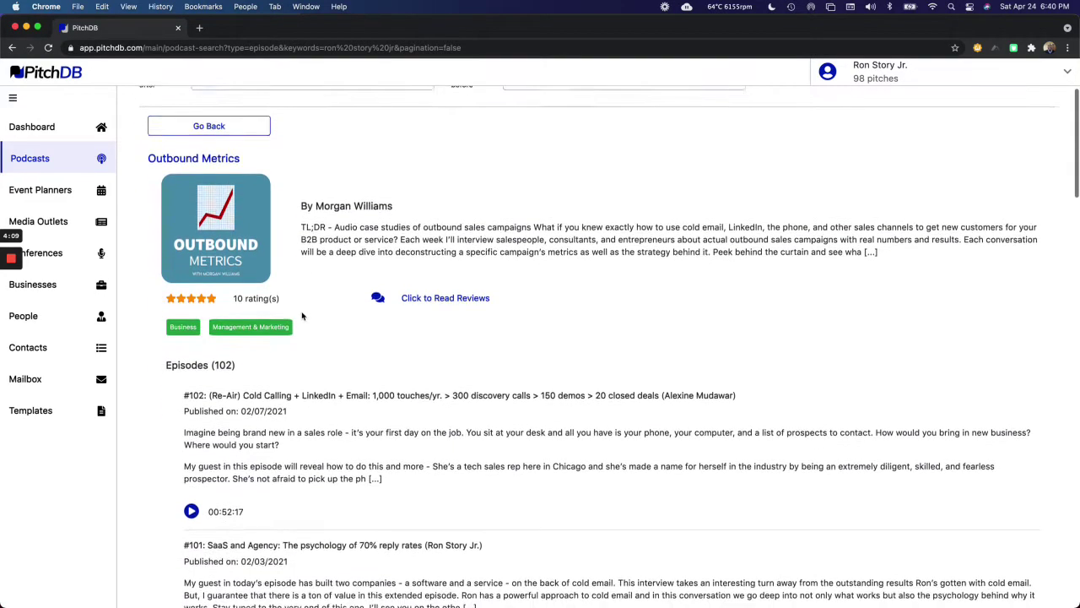
scroll(219, 270, up, 6)
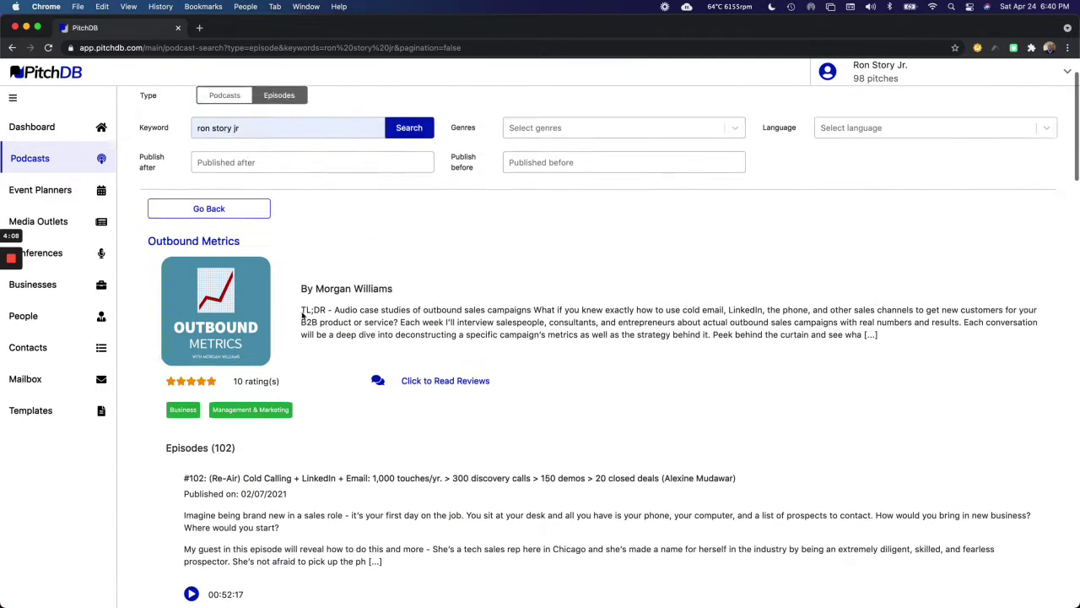
click(208, 261)
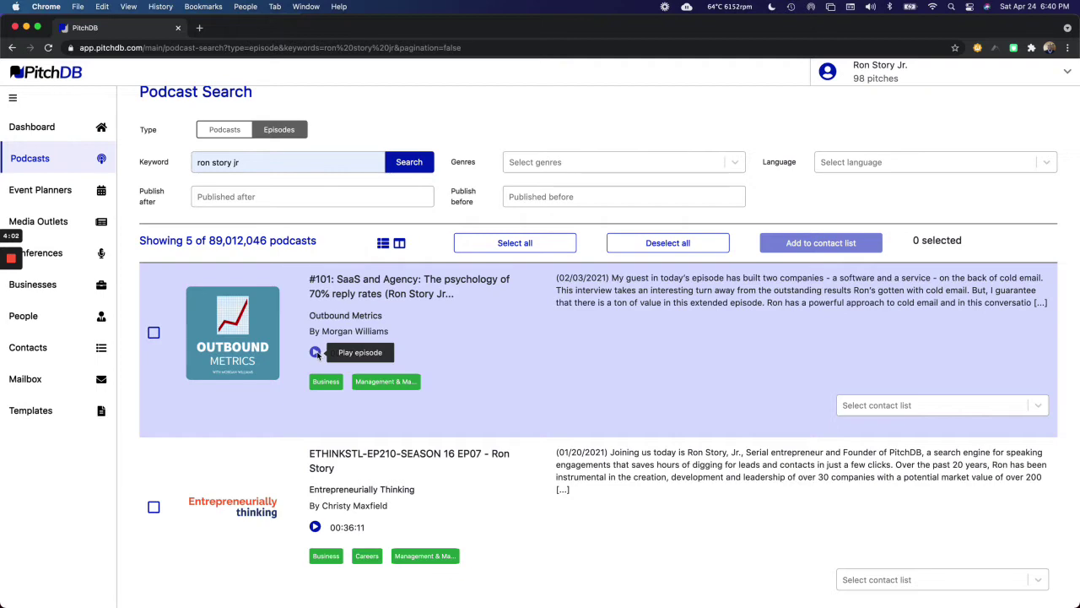
- Play episode #101 of Outbound Metrics briefly, pause it, and close the audio player
click(315, 353)
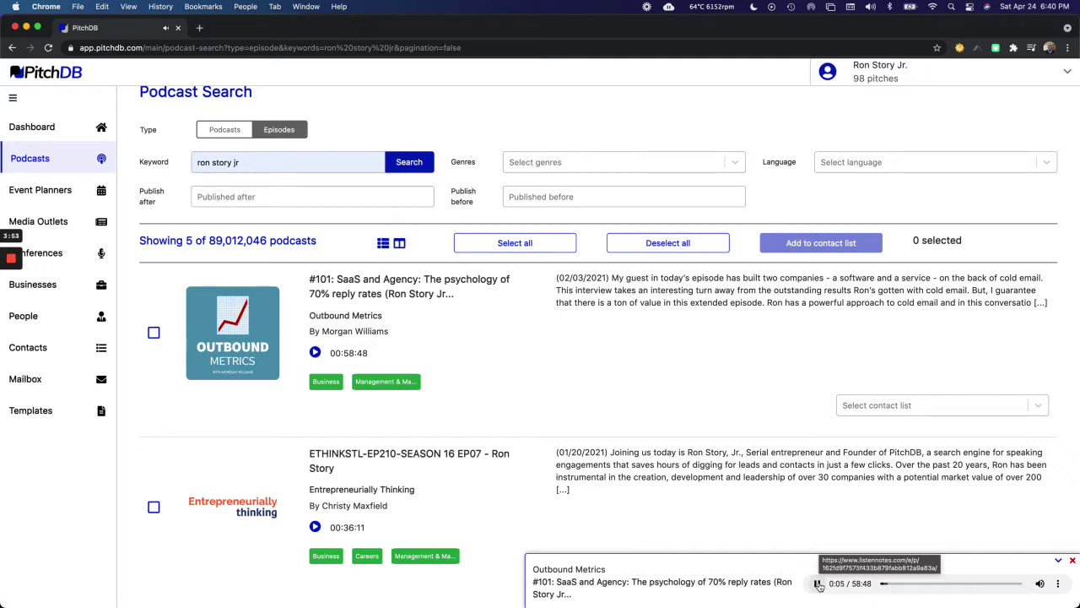
click(818, 584)
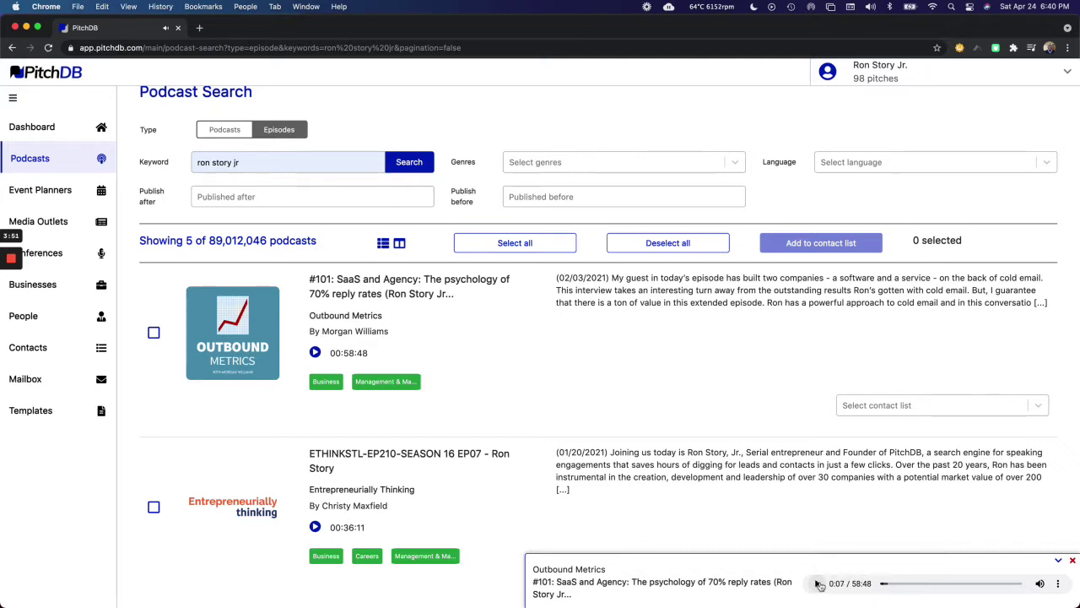
click(1073, 561)
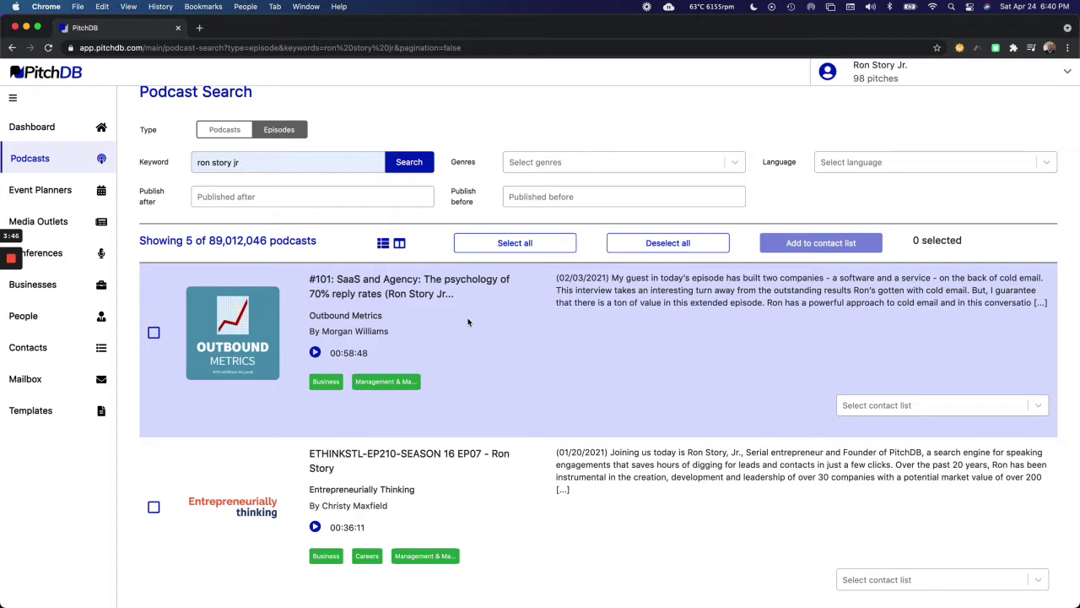
- Select episode #101 of Outbound Metrics, start adding it to a contact list, and browse the existing tags
click(153, 333)
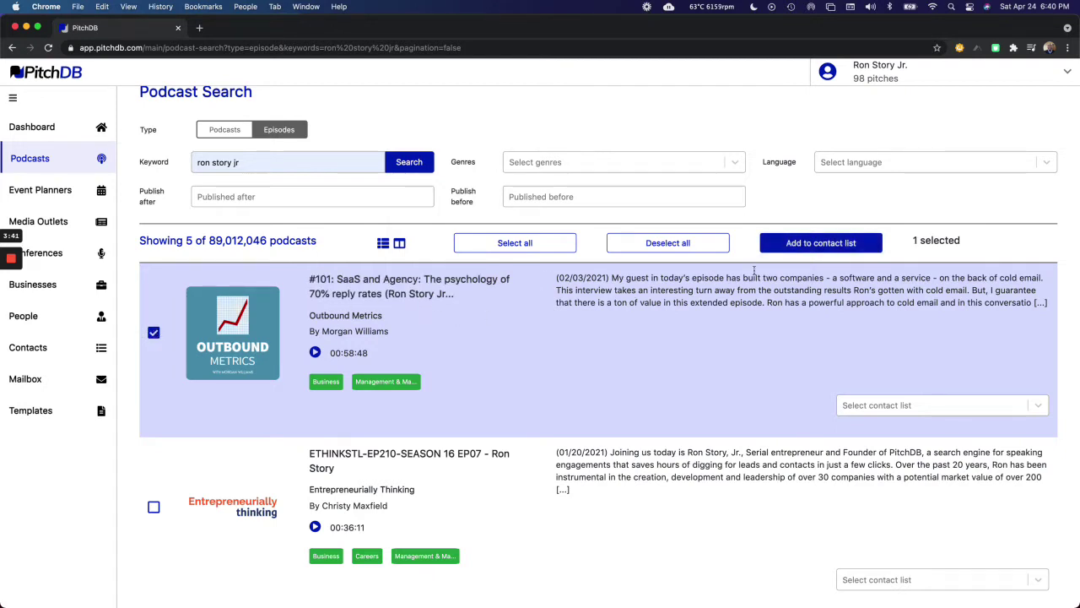
click(851, 246)
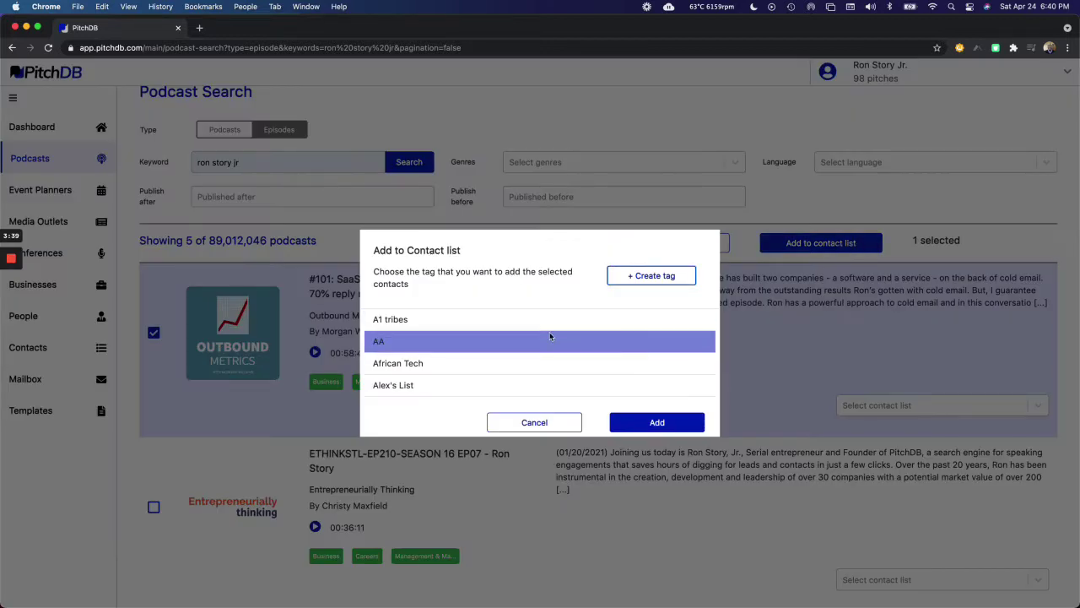
scroll(549, 336, down, 10)
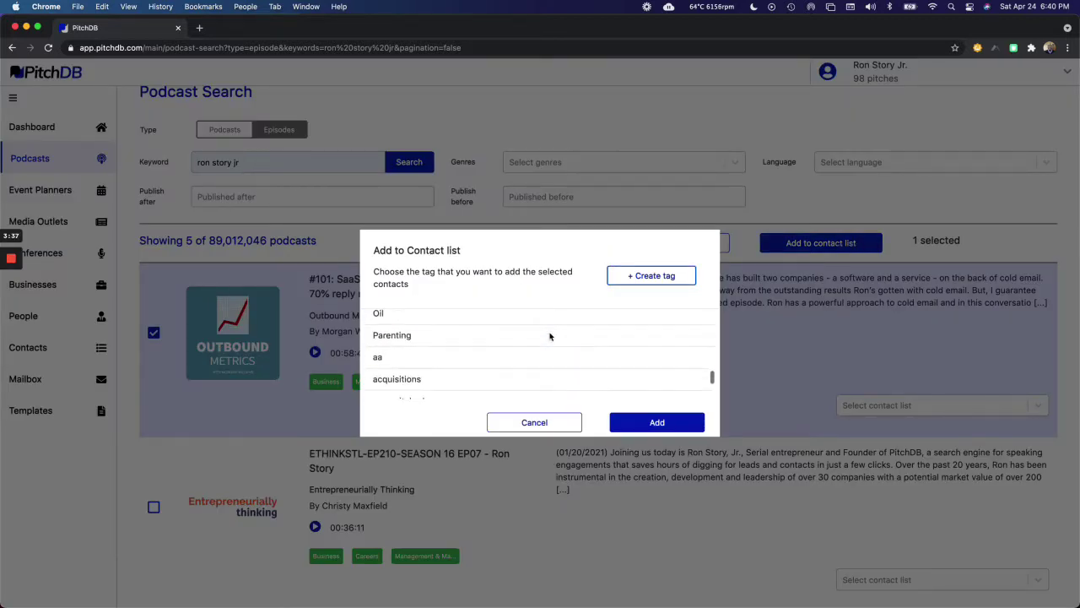
scroll(550, 336, up, 10)
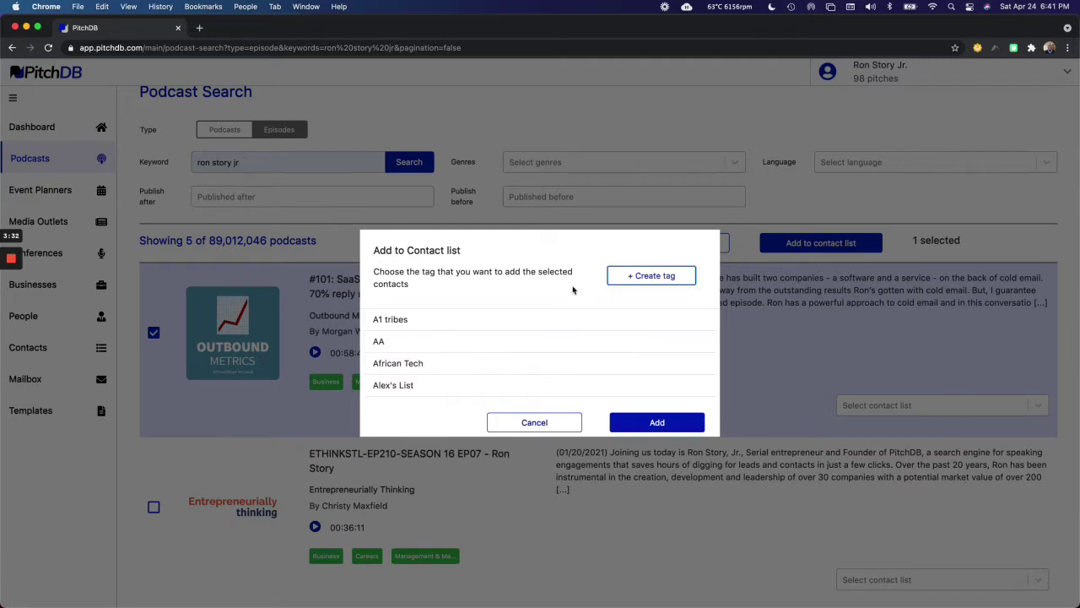
scroll(577, 336, down, 10)
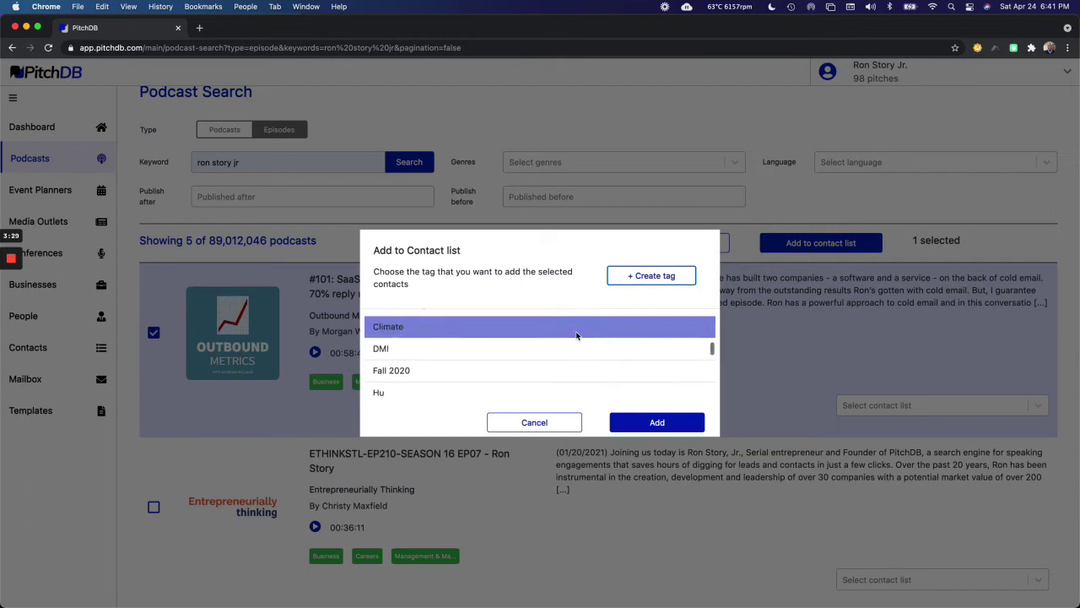
scroll(577, 336, up, 10)
scroll(577, 336, up, 1)
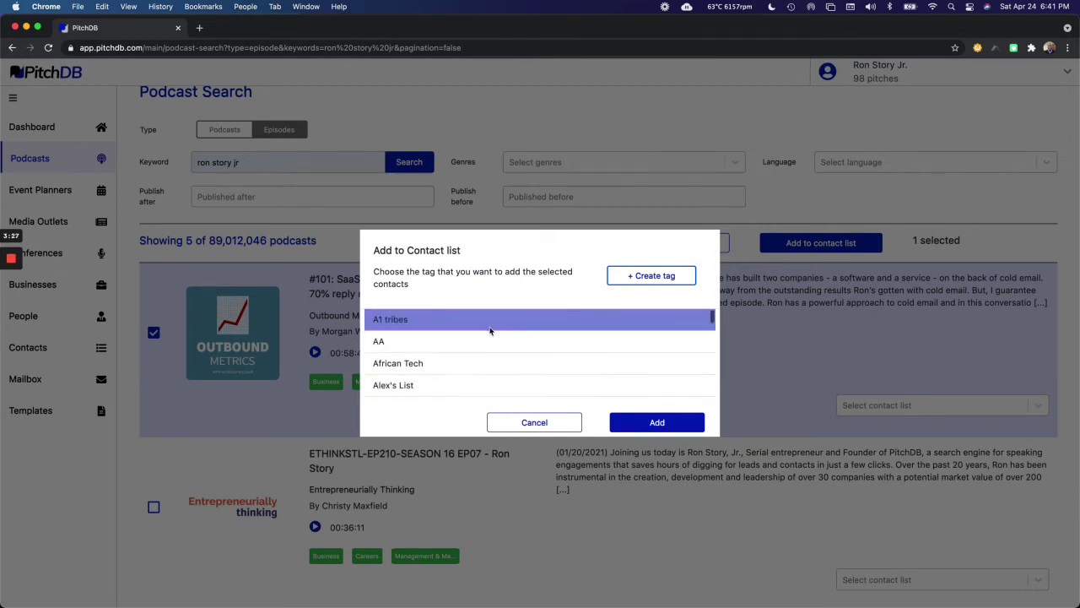
- Create a new contact list tag named Demo
click(652, 276)
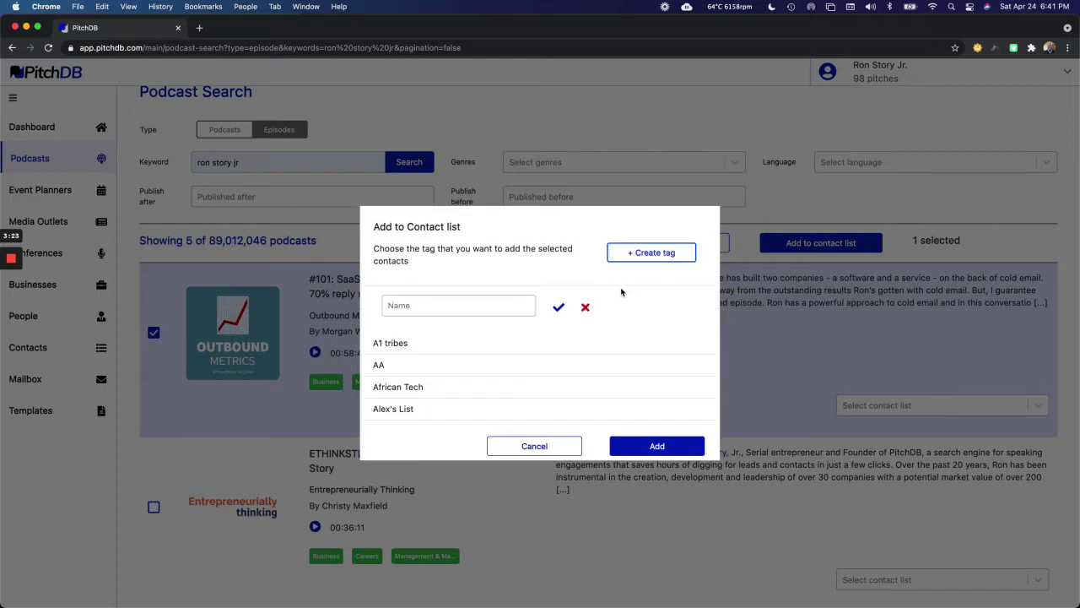
click(465, 306)
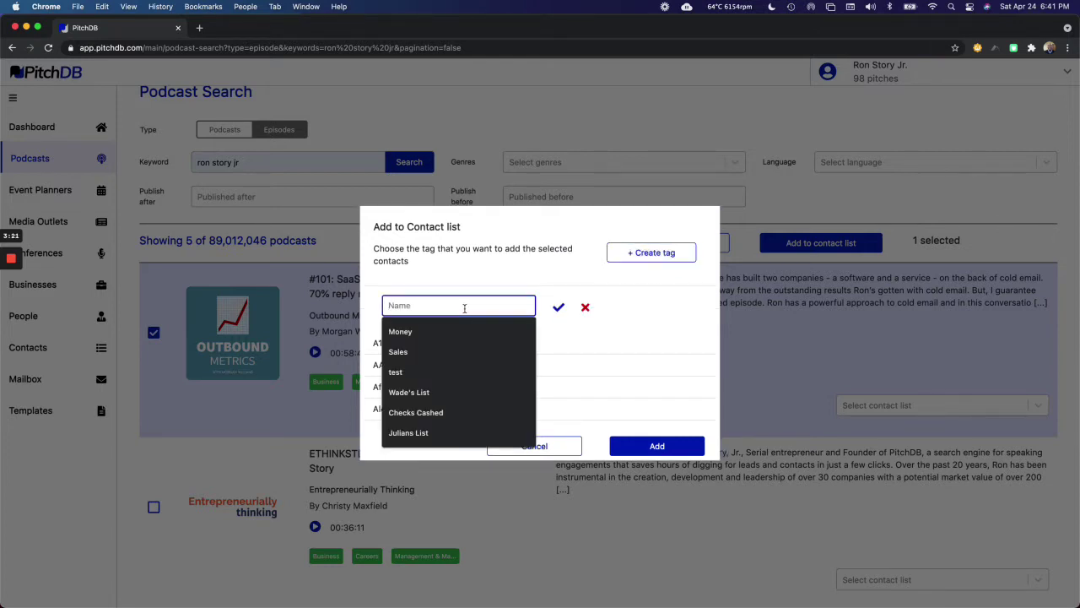
text(Demo)
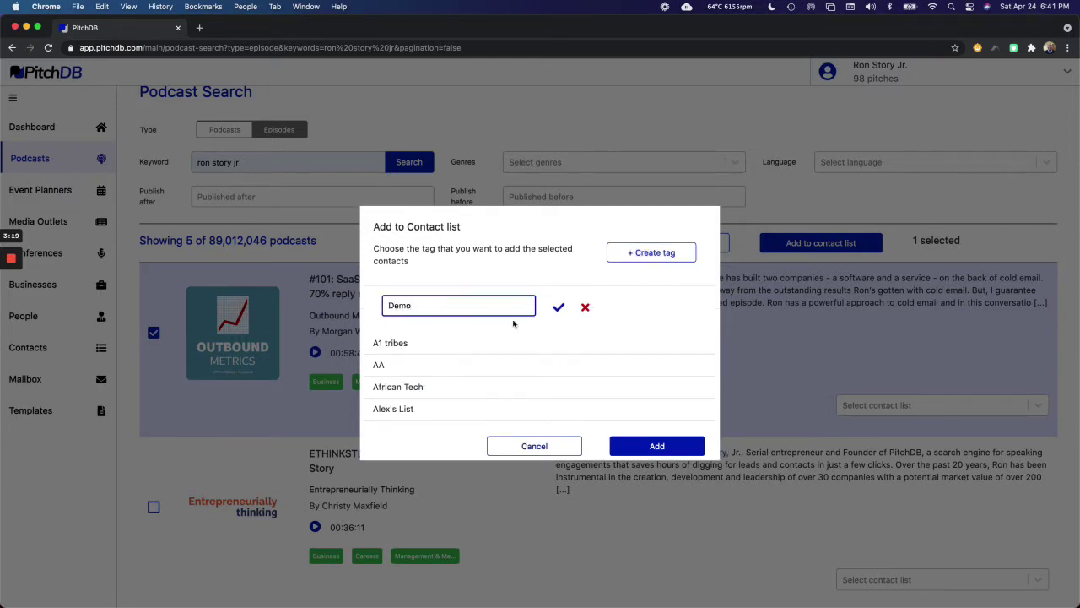
click(557, 309)
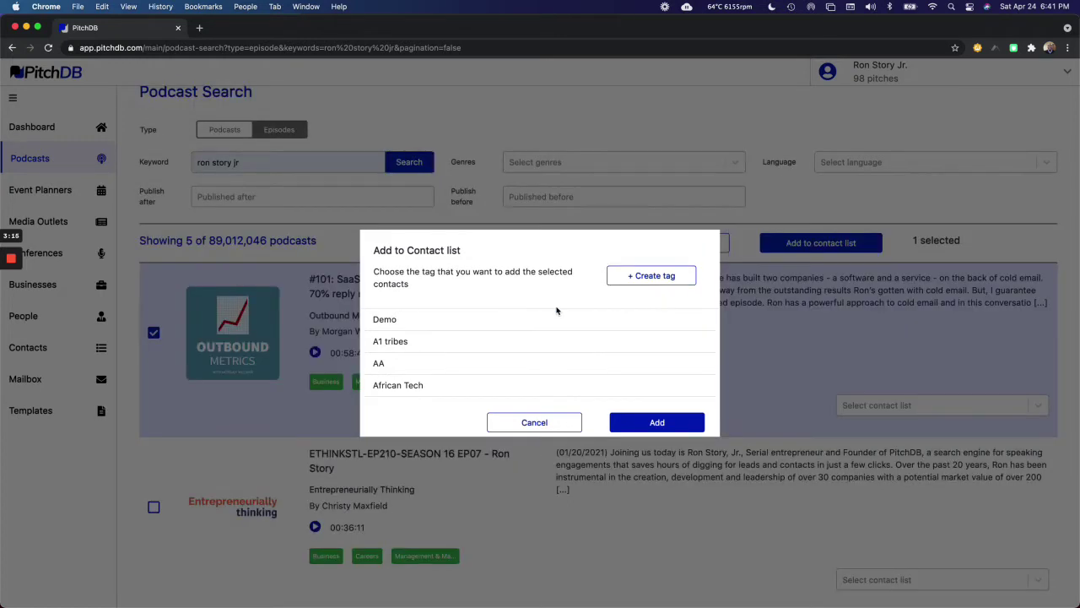
- Add the selected Outbound Metrics episode to the Demo tag and deselect the episode in the results
click(503, 318)
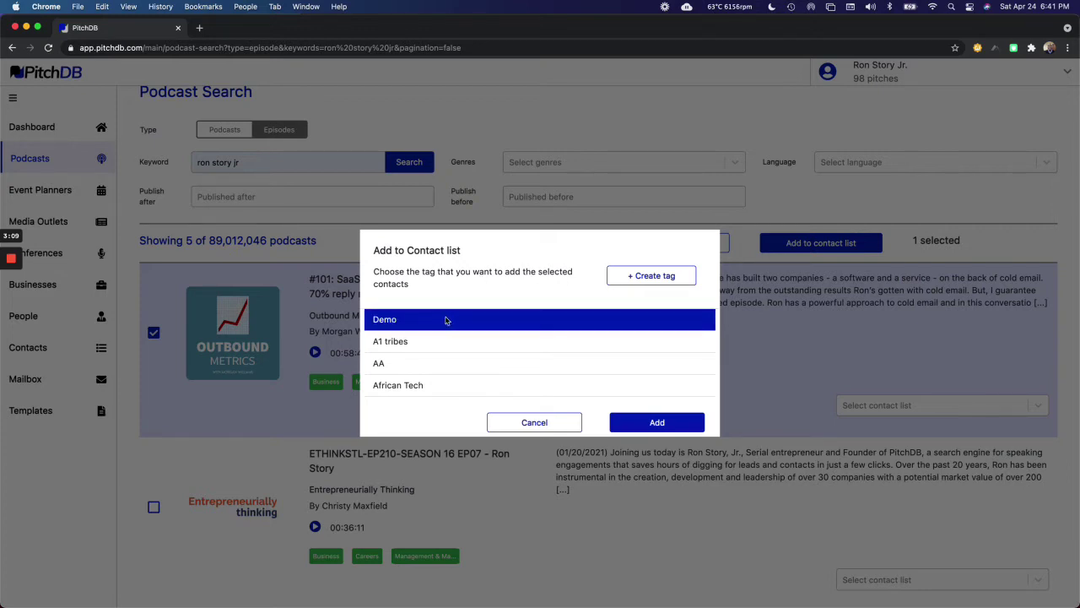
click(673, 429)
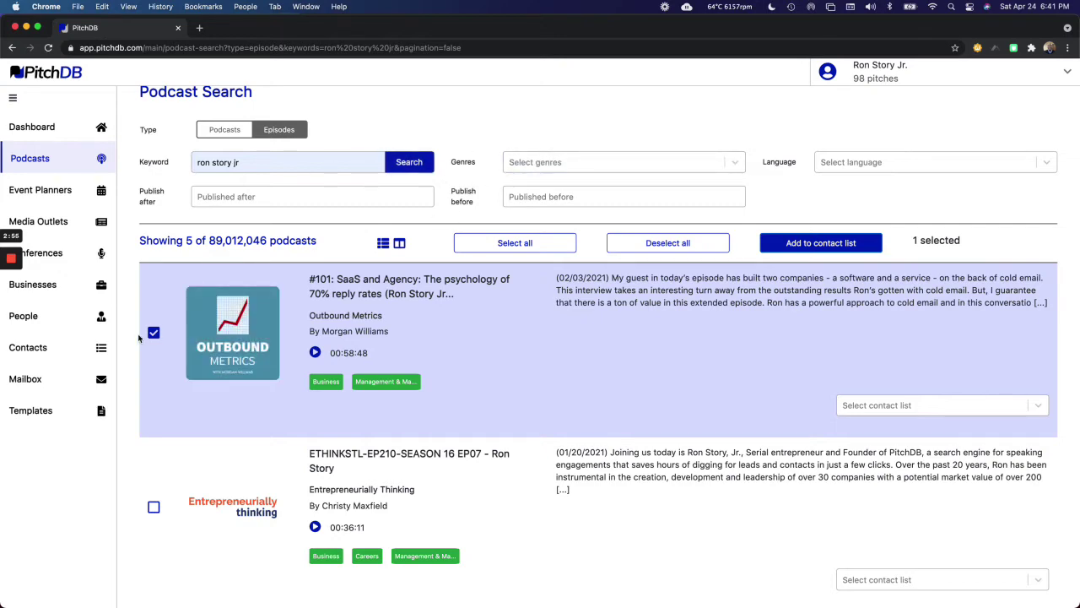
click(154, 333)
- Replace the search keyword with "google" and search the podcast episodes
scroll(188, 313, up, 1)
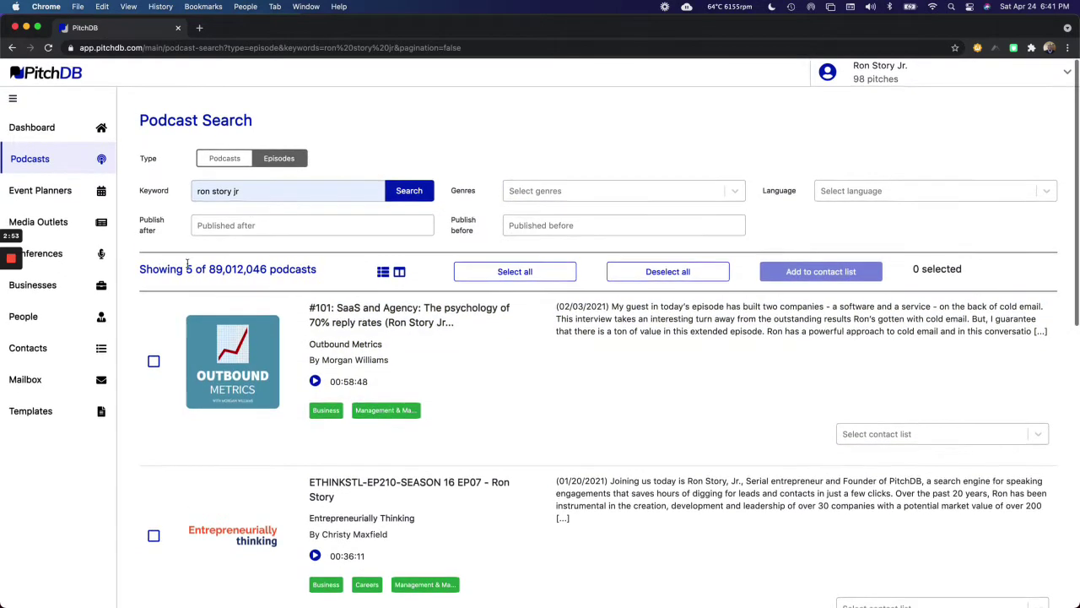
drag(251, 192, 179, 195)
key(BackSpace)
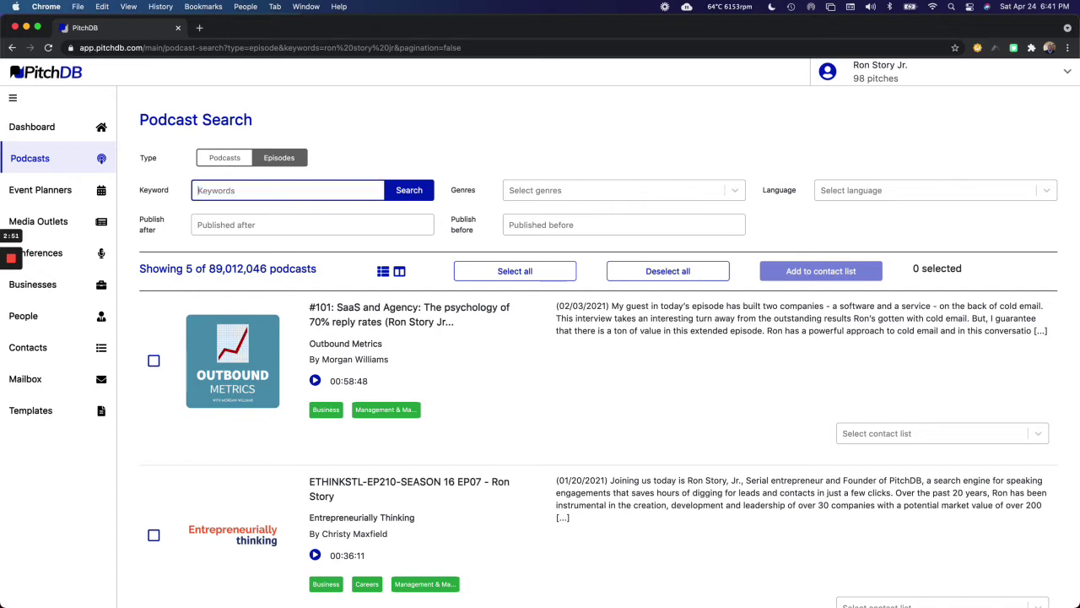
click(305, 191)
click(295, 216)
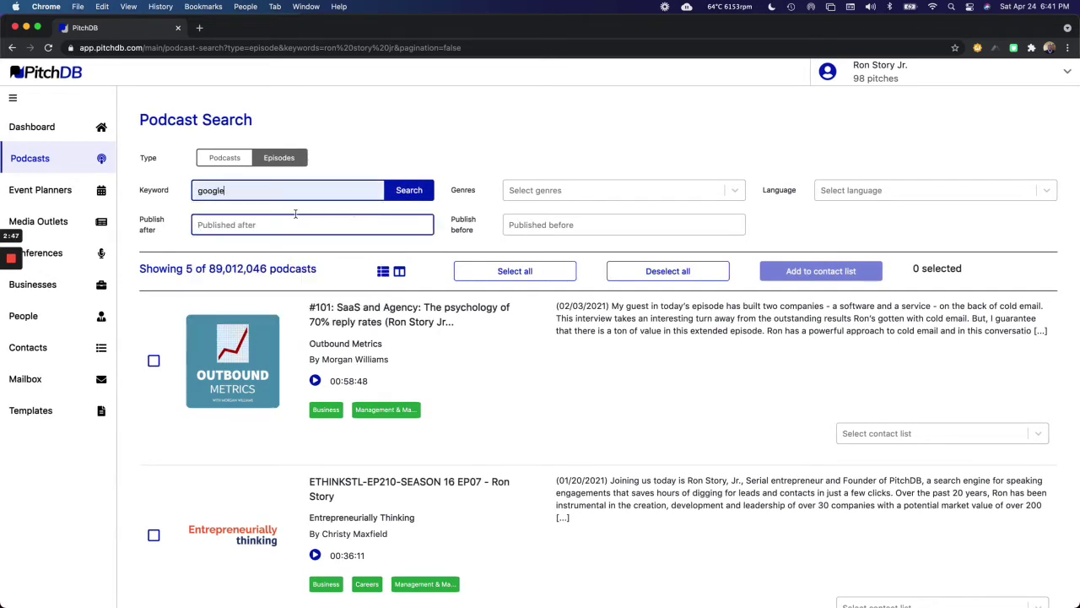
click(425, 191)
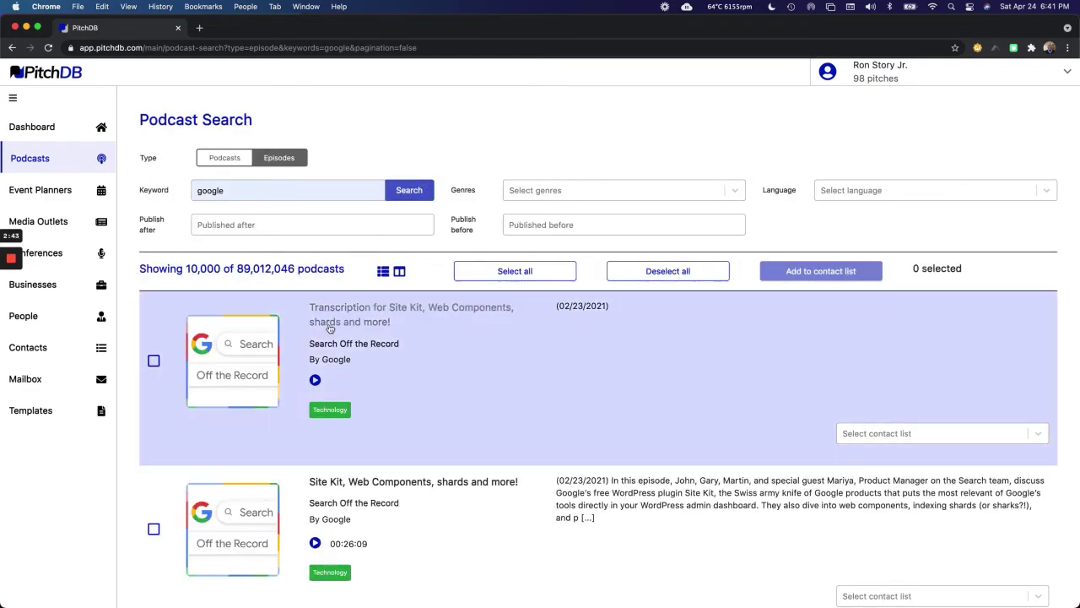
- Select the "Transcription for Site Kit, Web Components, shards and more!" episode of Search Off the Record
click(153, 361)
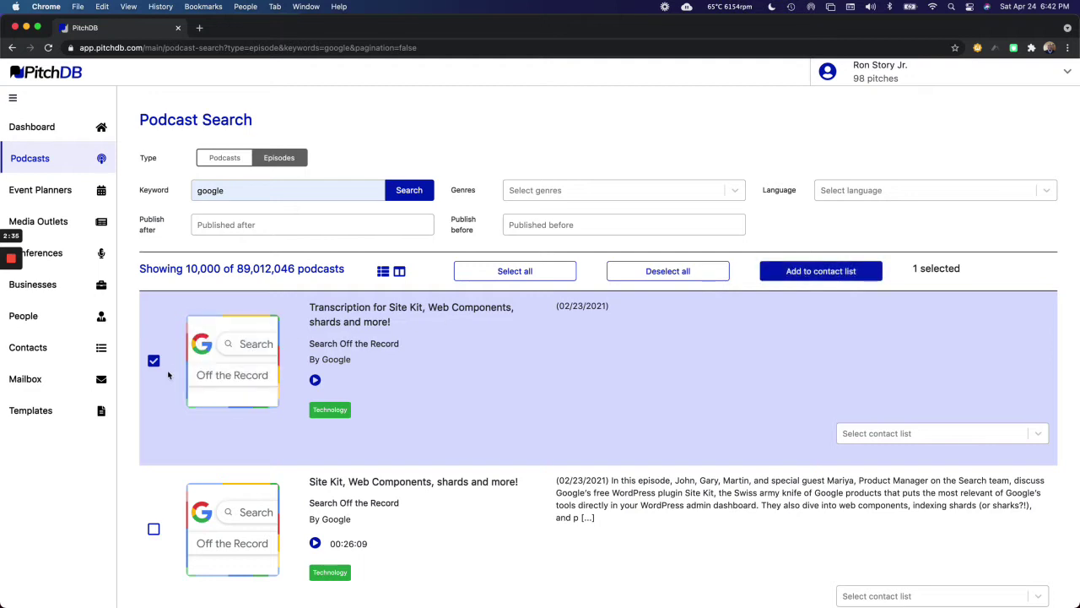
click(155, 361)
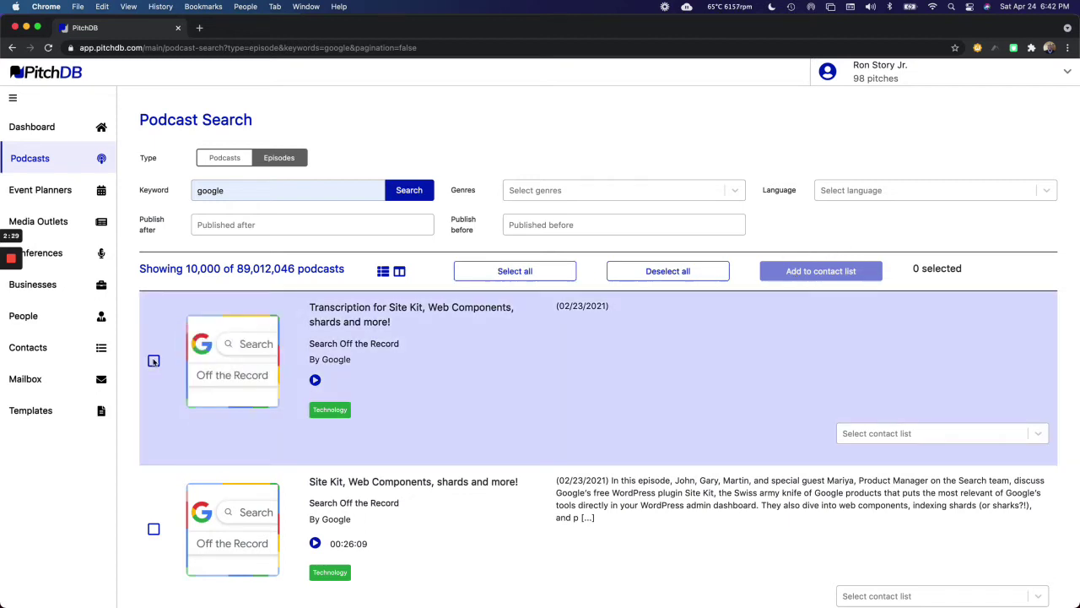
click(154, 361)
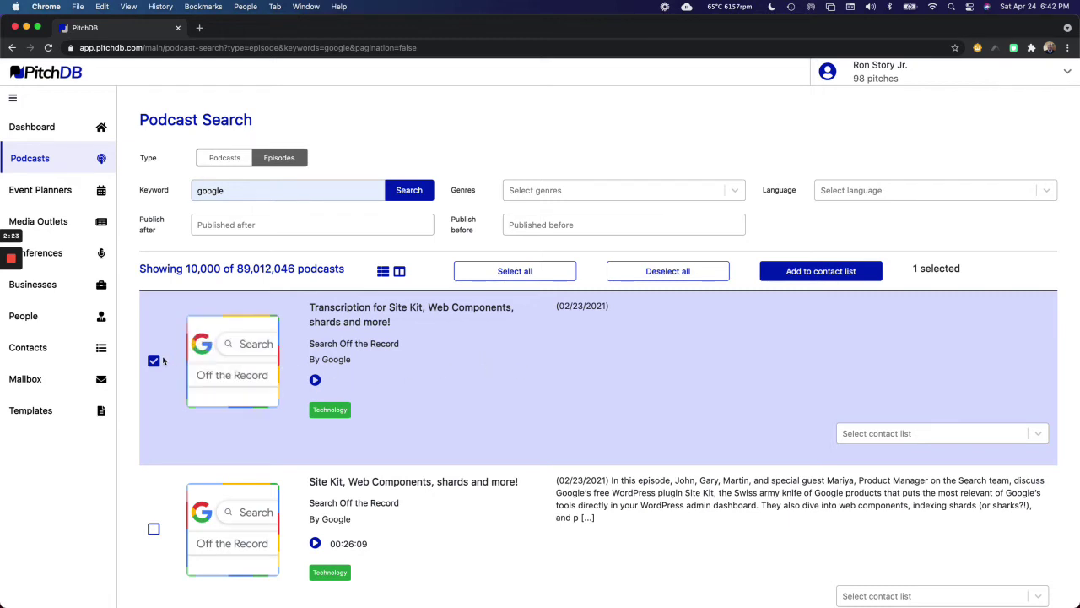
- Deselect the Search Off the Record episode and search by podcast for "tap dancing"
click(154, 362)
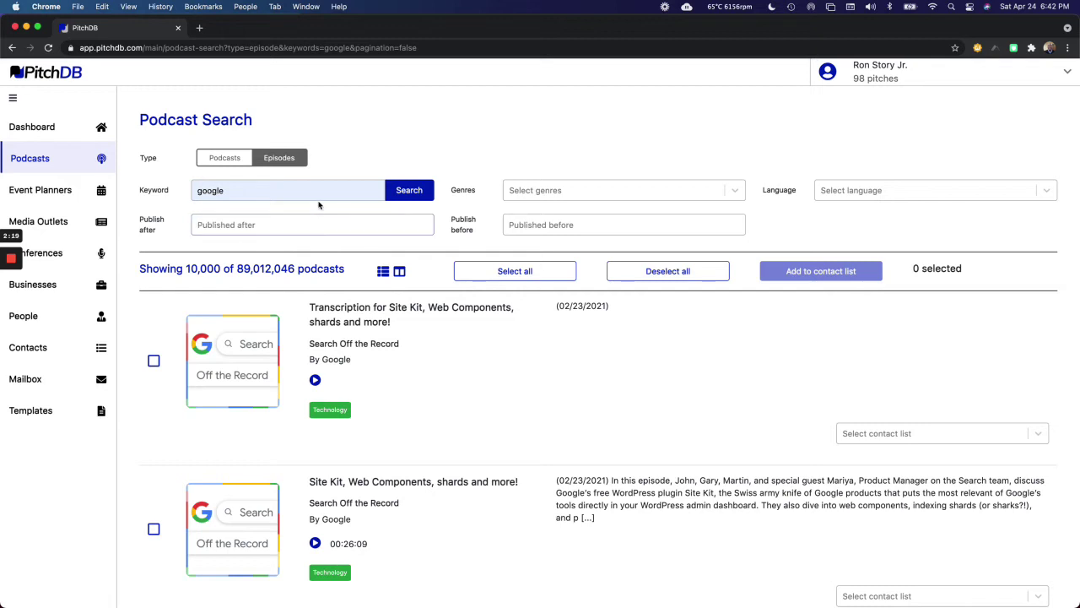
click(224, 157)
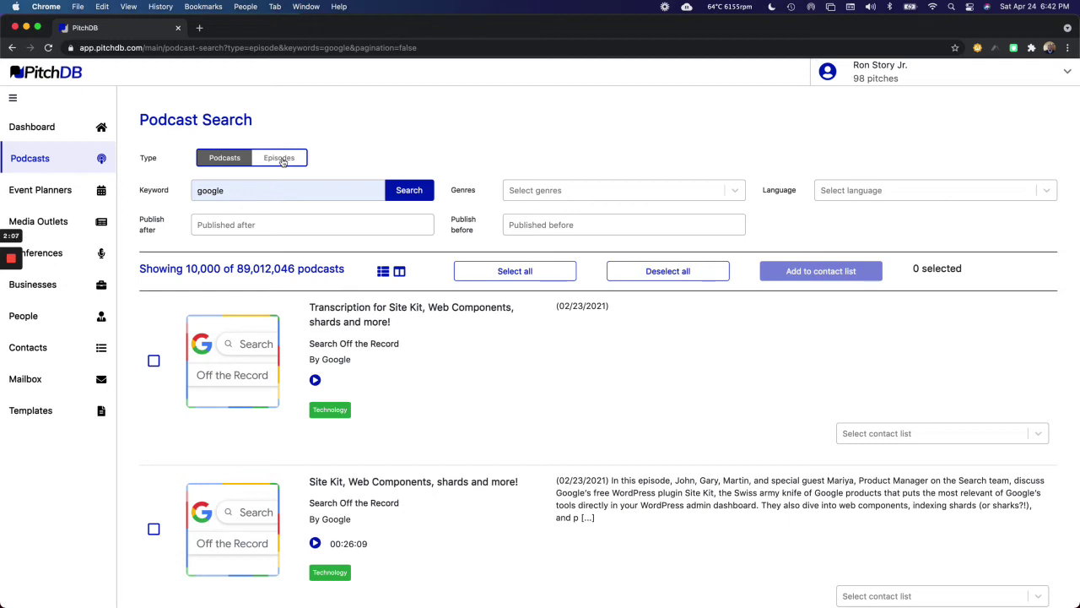
drag(254, 189, 148, 181)
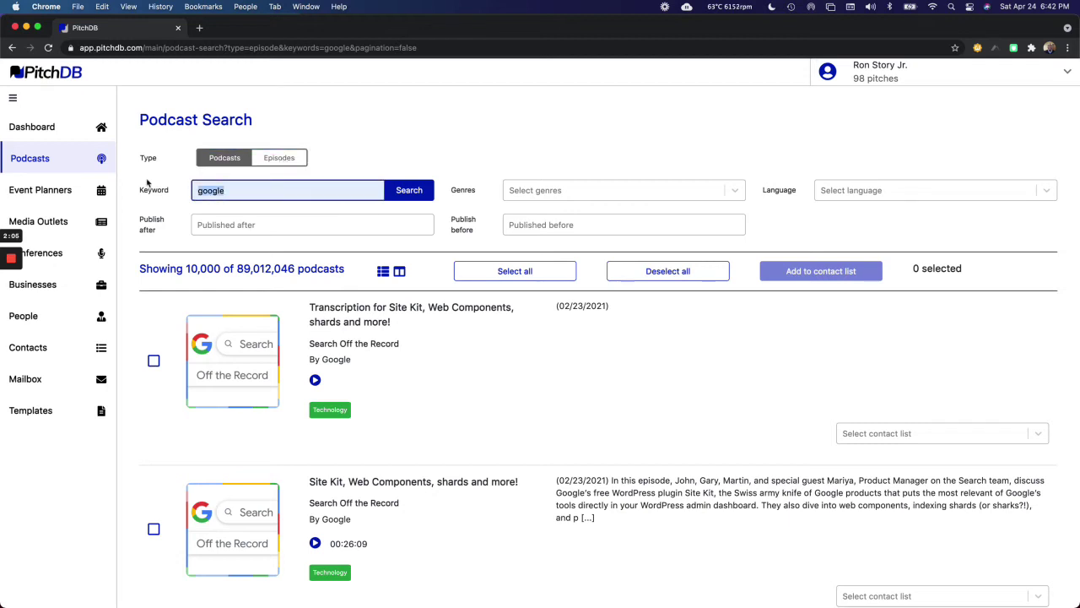
key(BackSpace)
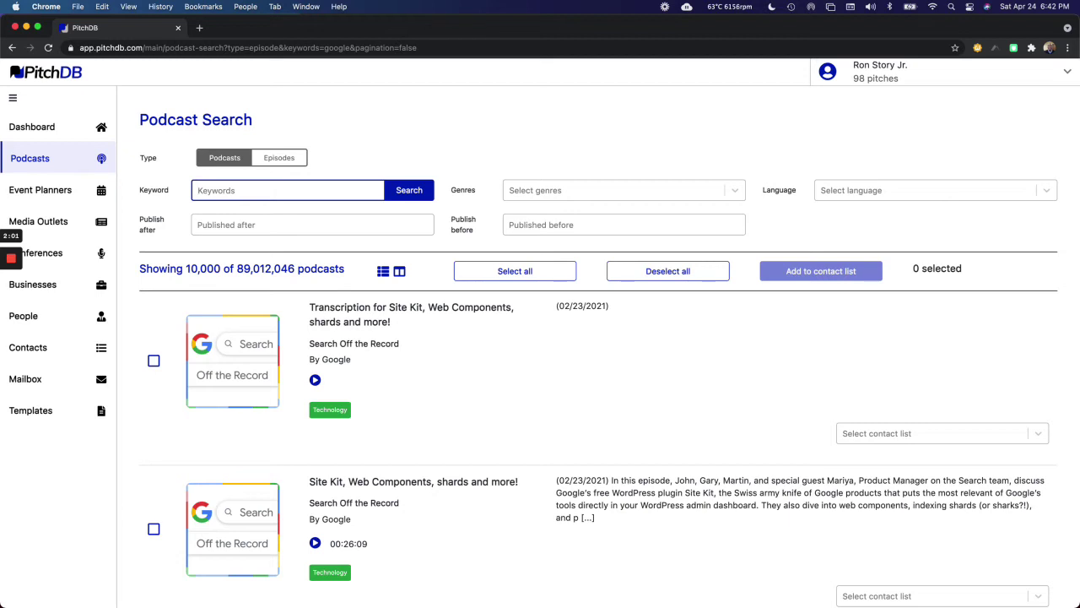
text(ta)
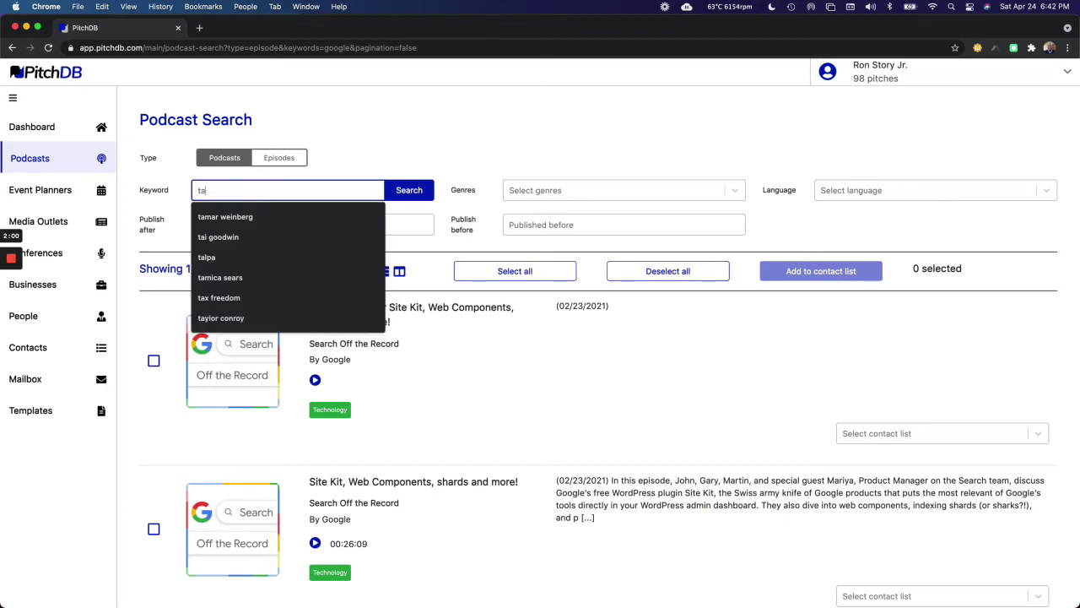
text(p danci)
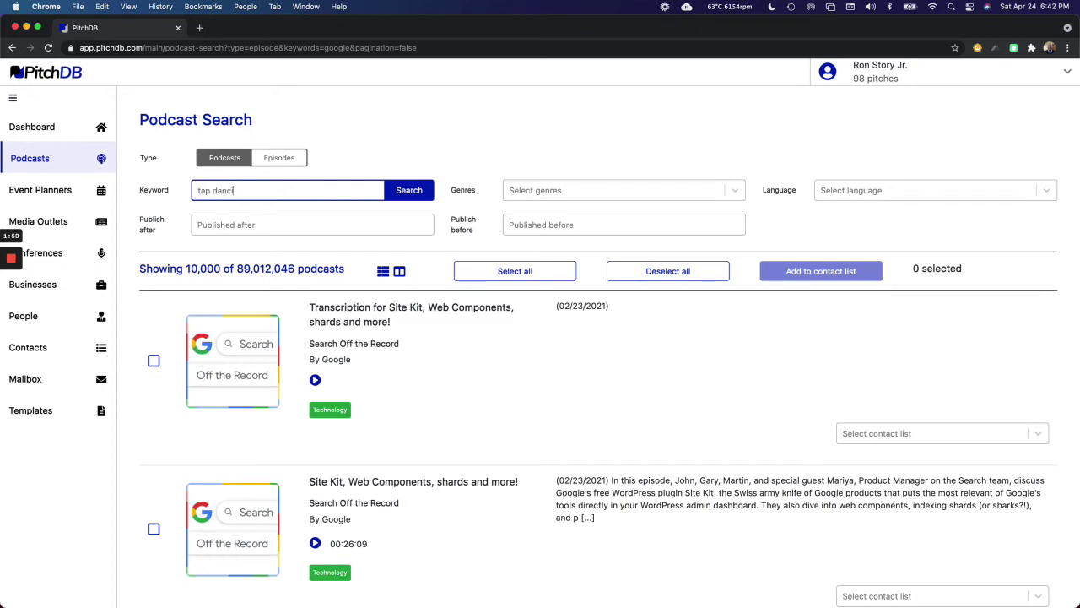
text(ng)
key(Return)
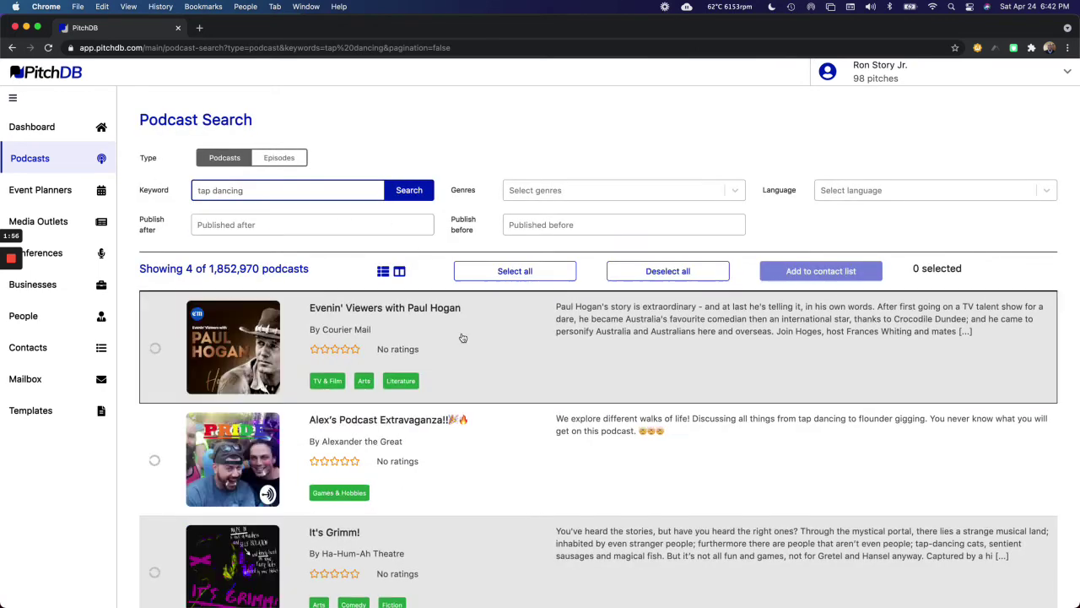
scroll(424, 355, down, 4)
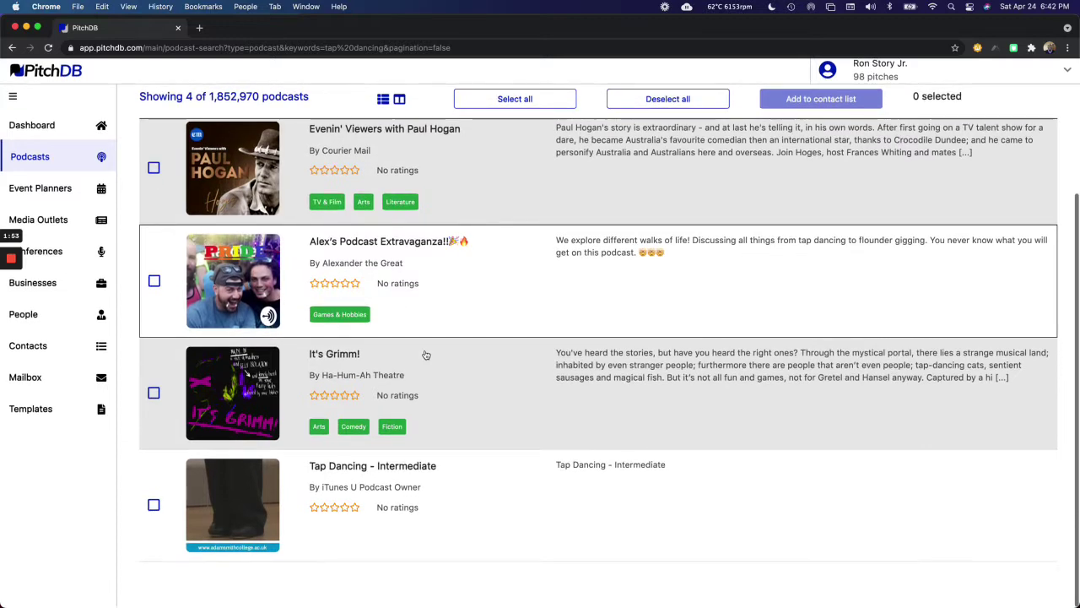
scroll(425, 355, up, 4)
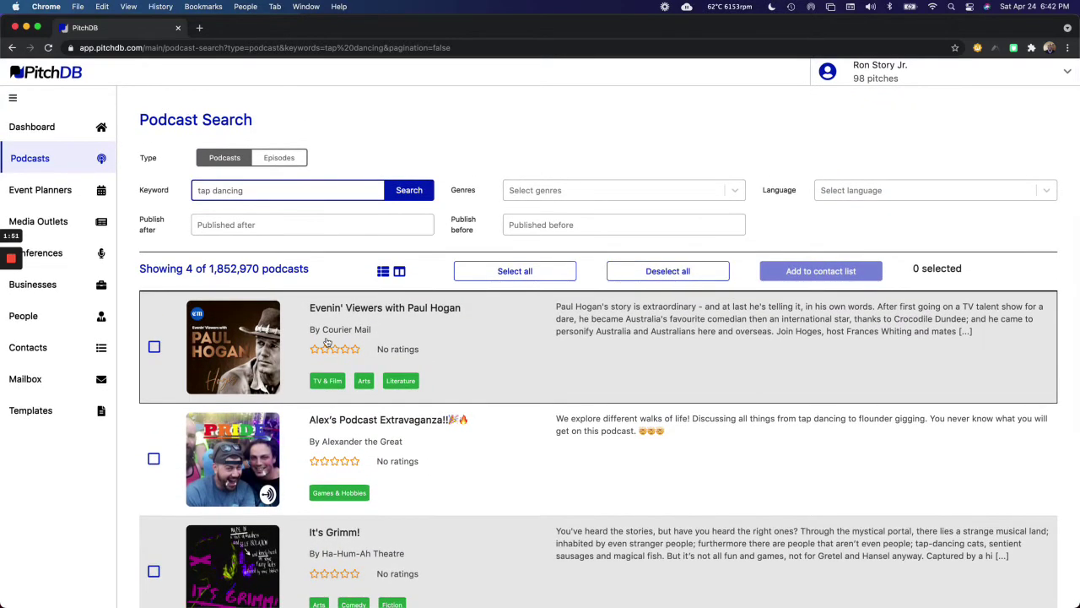
- Search episodes instead of podcasts for "tap dancing" and look through the results
click(281, 159)
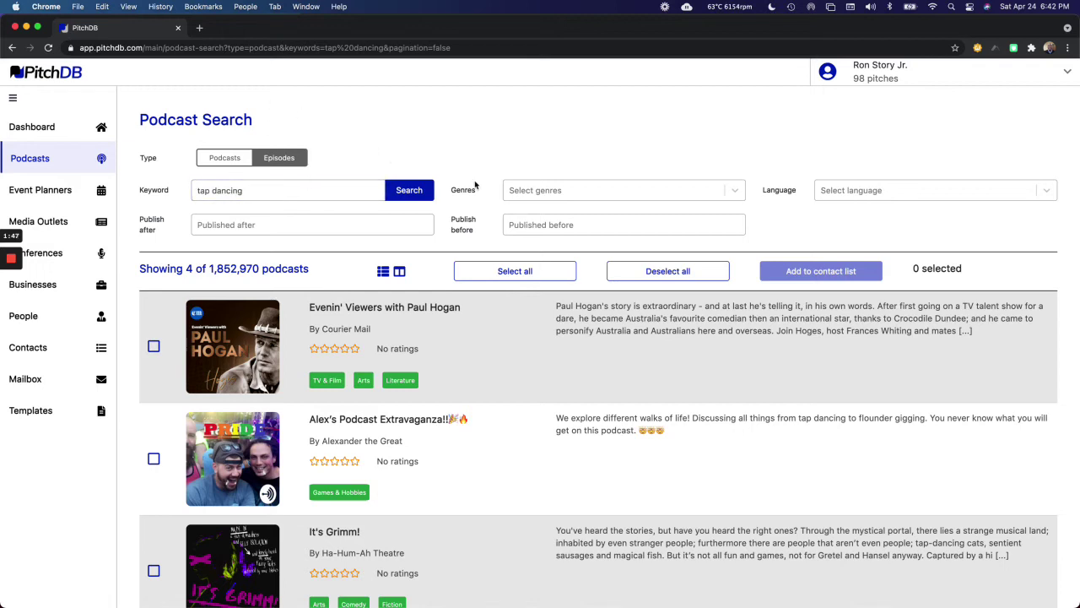
click(412, 191)
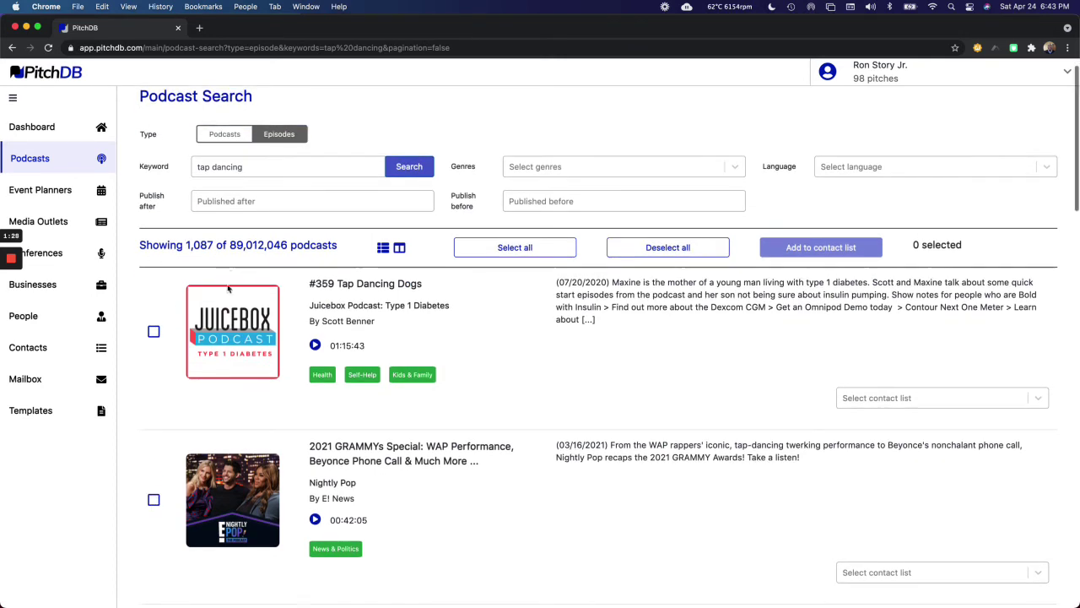
scroll(227, 288, down, 5)
scroll(228, 288, down, 2)
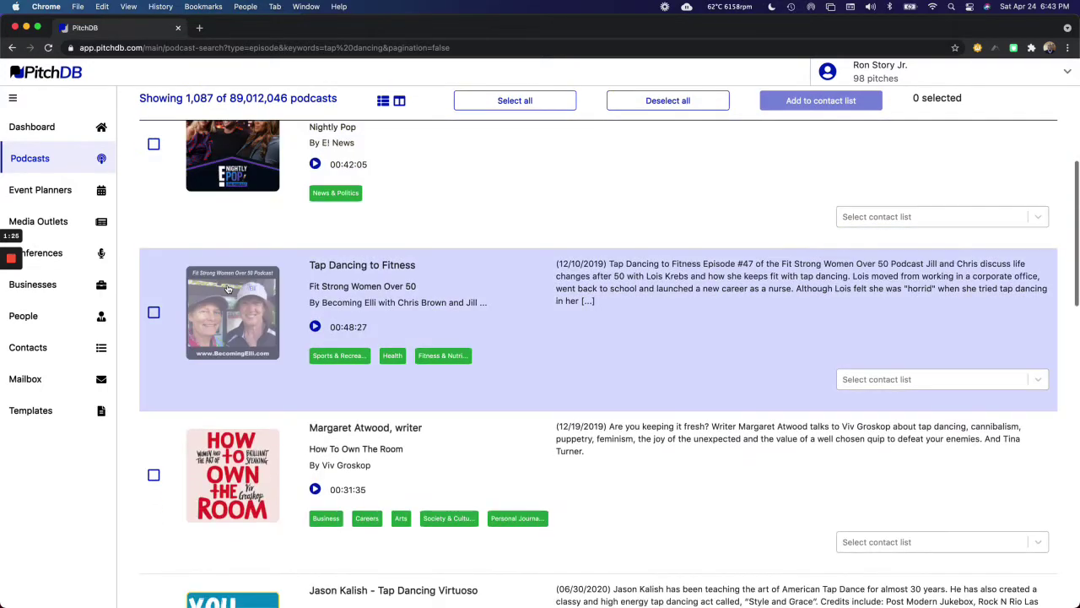
scroll(228, 289, down, 1)
scroll(228, 288, up, 3)
scroll(228, 289, up, 5)
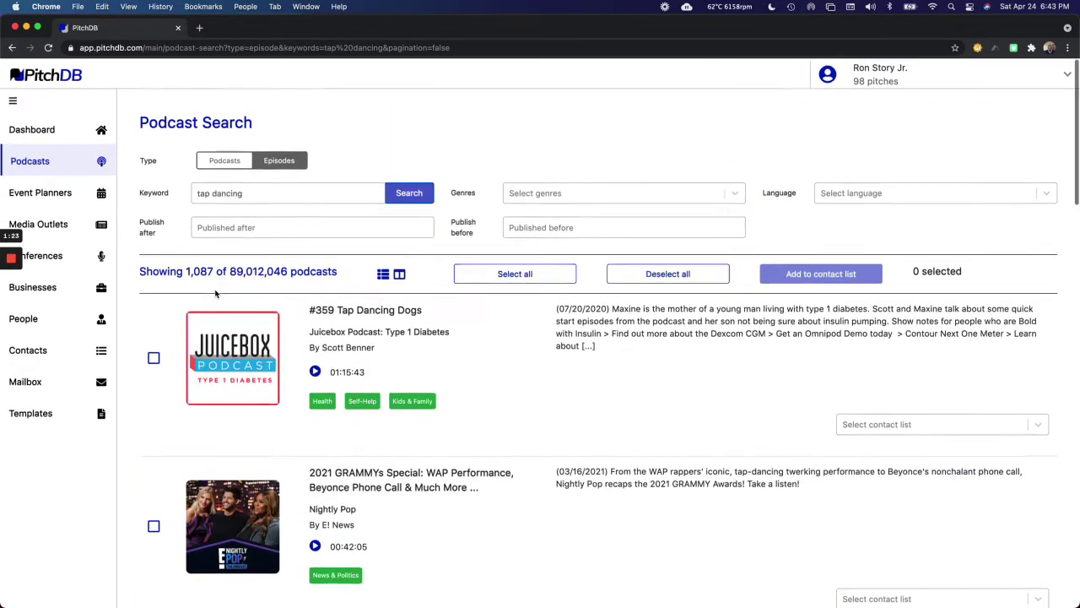
- Set the search type back to podcasts and examine the publish date and genre filters
click(220, 163)
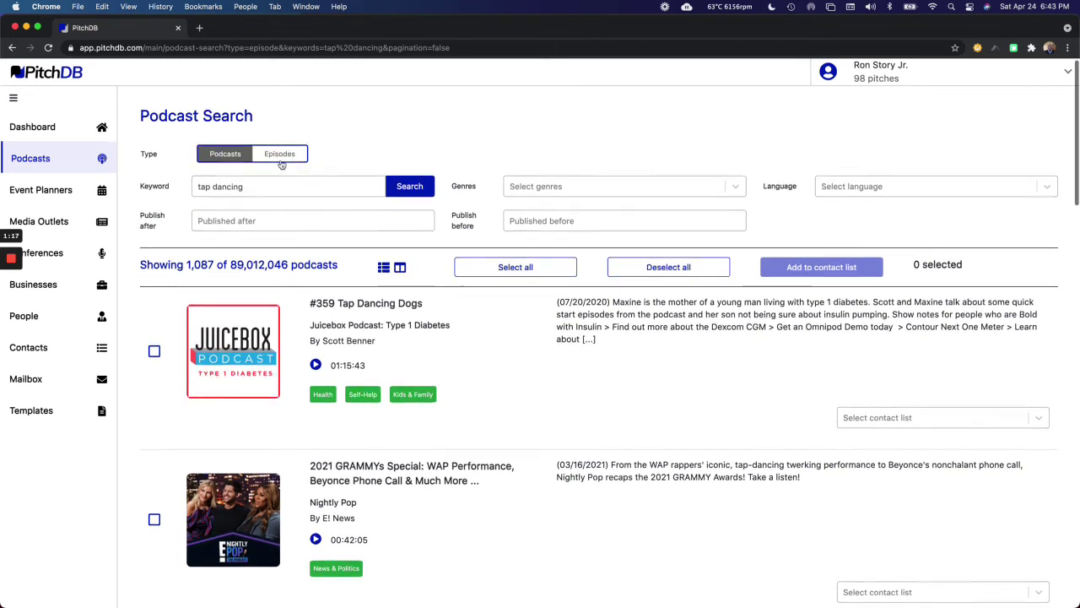
click(309, 225)
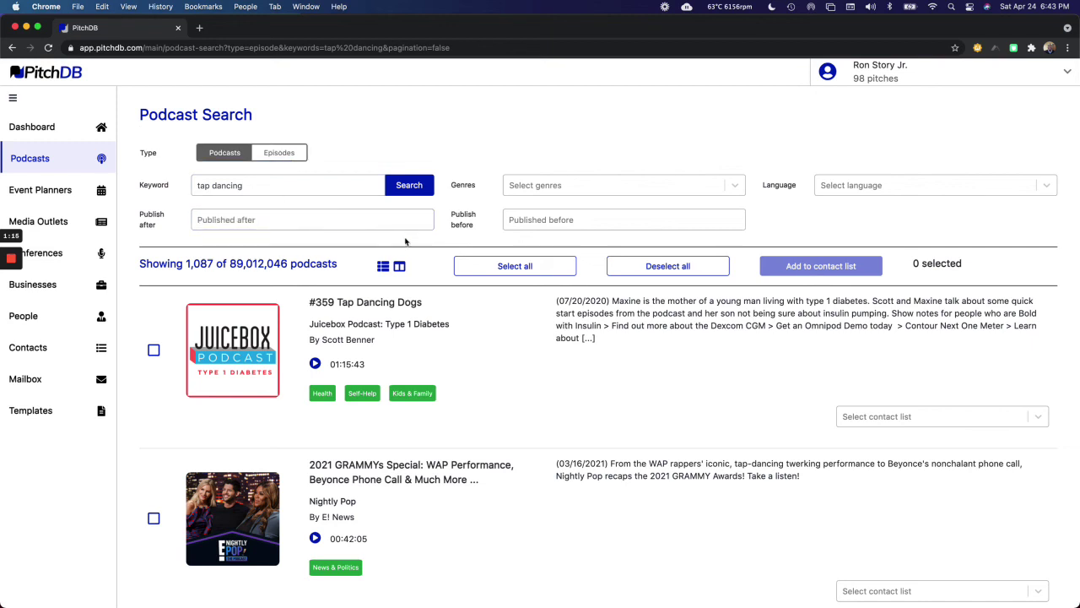
click(318, 224)
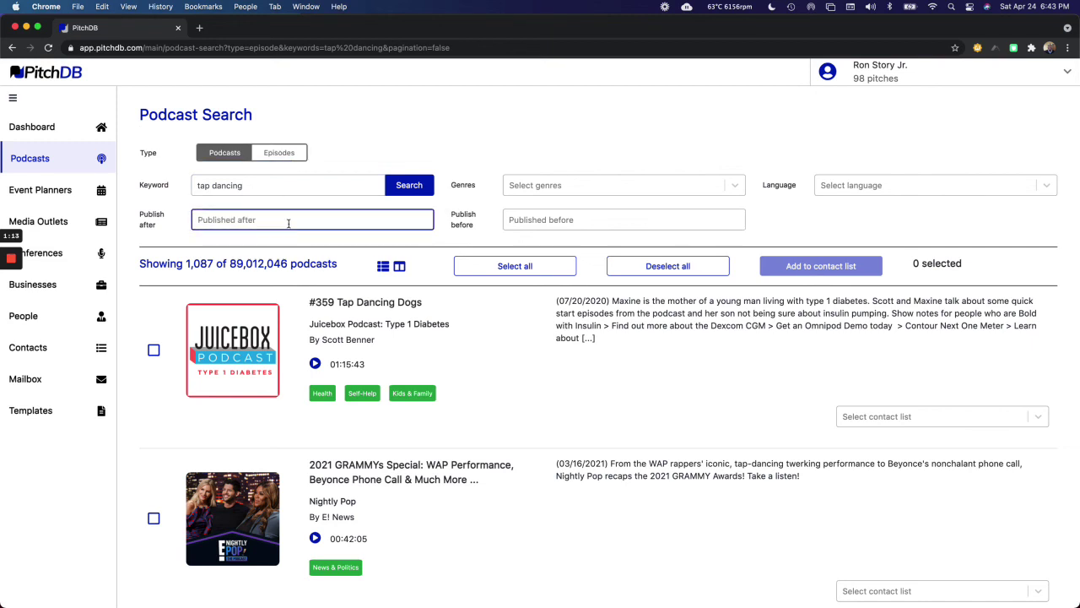
click(711, 189)
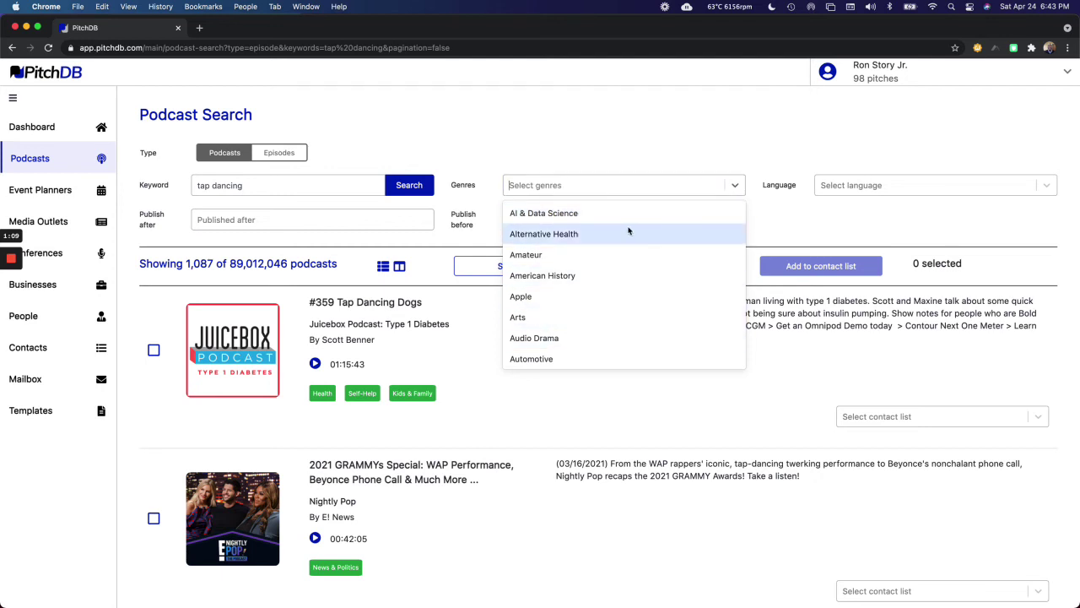
click(782, 219)
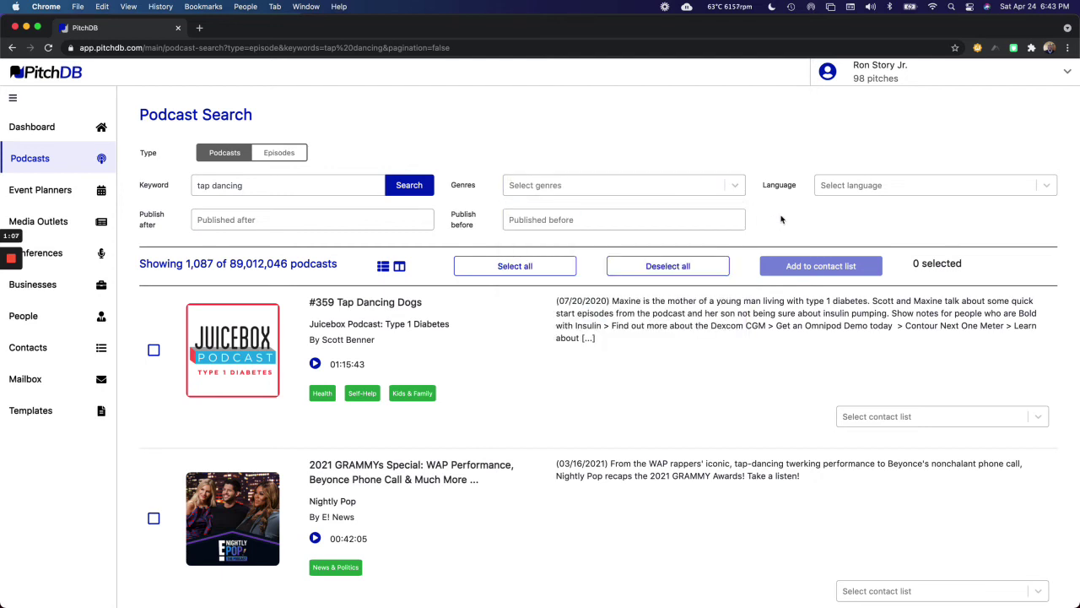
click(621, 223)
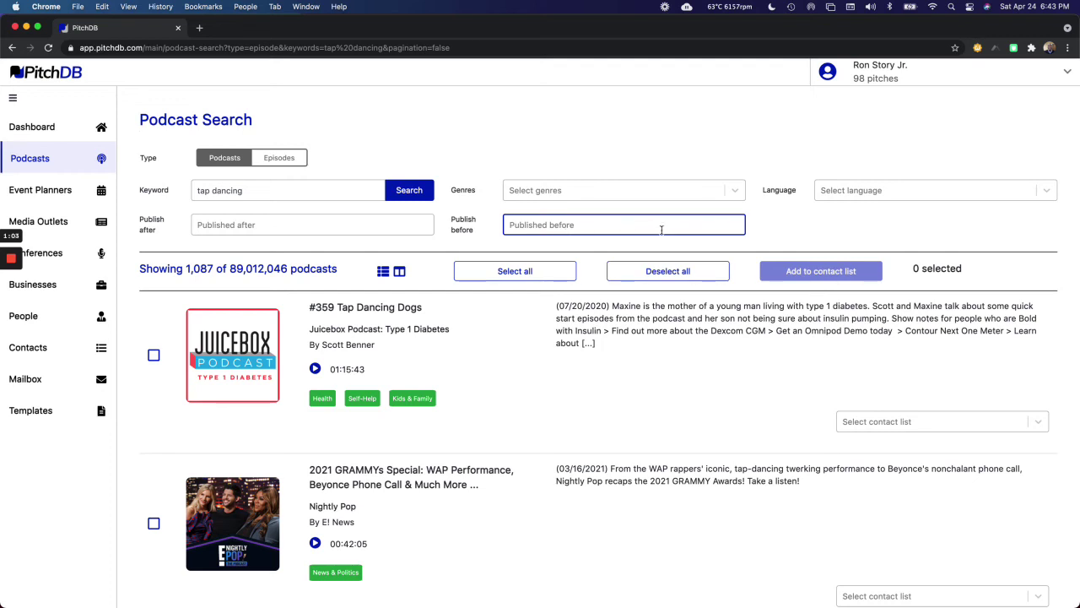
click(625, 208)
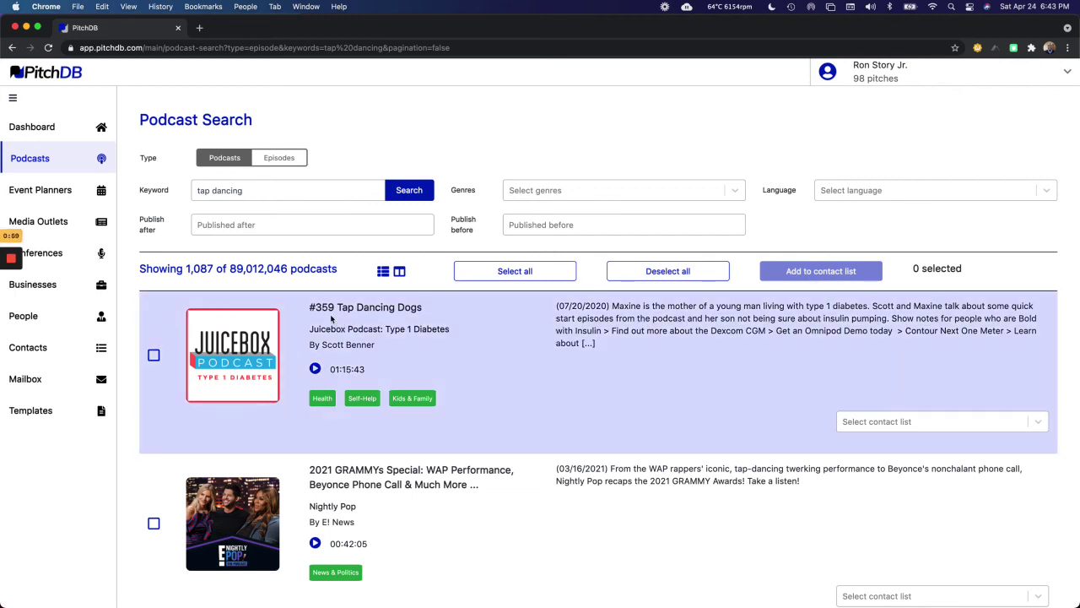
- Examine the contact list tags offered for the Texas Association of Community Health Centers in the event planners search, without adding it
mouse_move(7, 314)
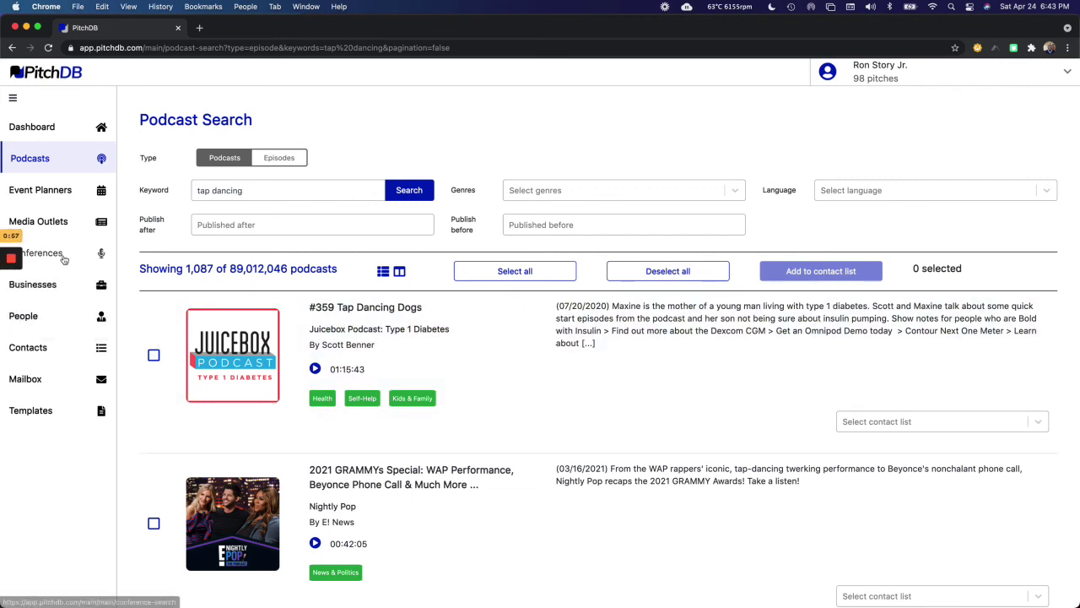
click(65, 195)
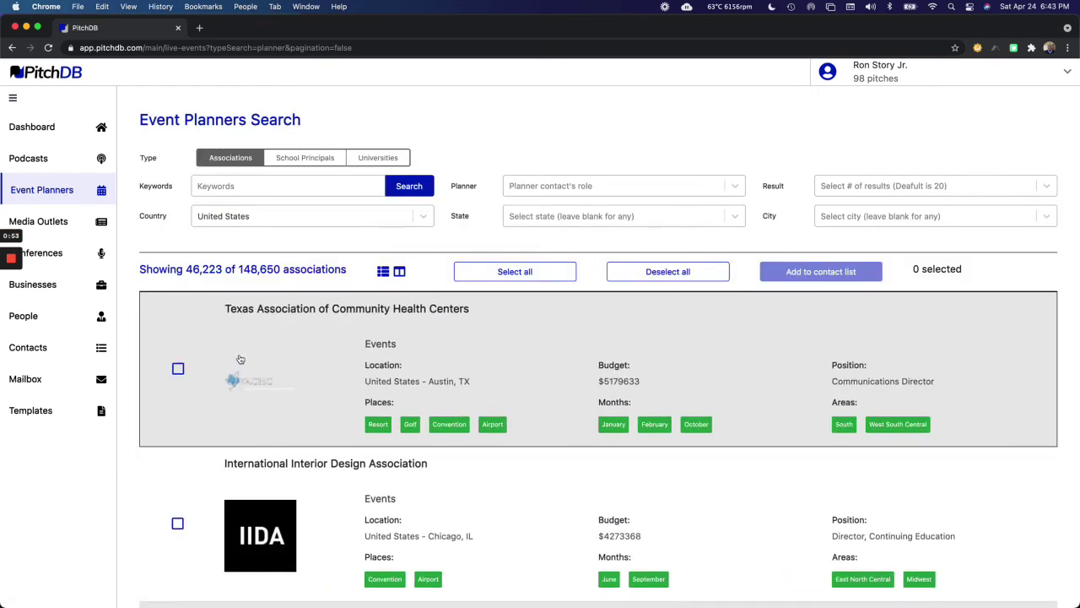
click(246, 370)
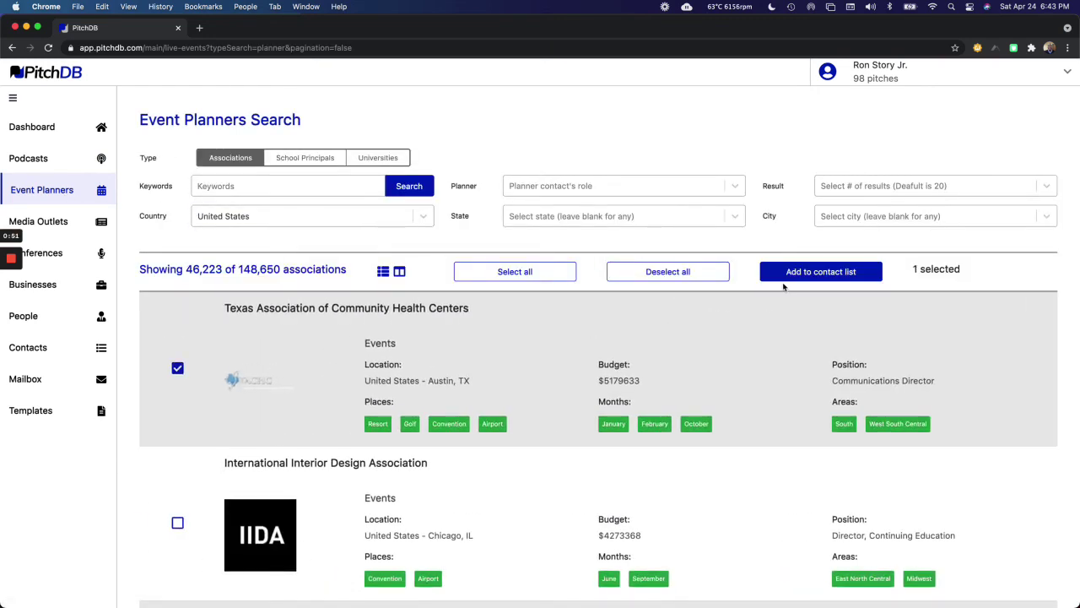
click(820, 271)
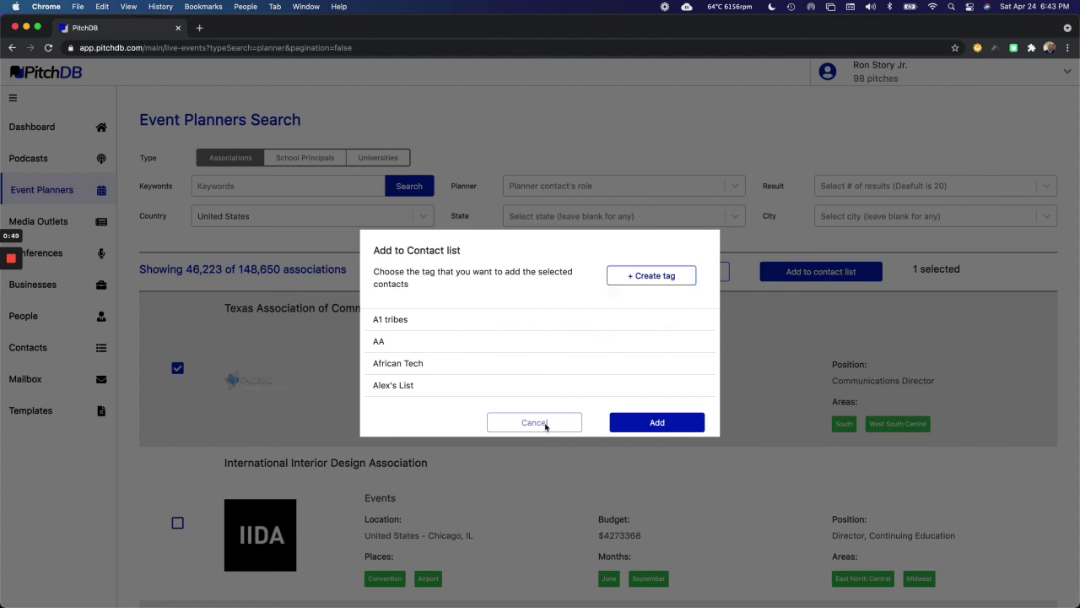
click(545, 425)
- Look over the media outlets and conferences searches and return to the podcast search
click(71, 226)
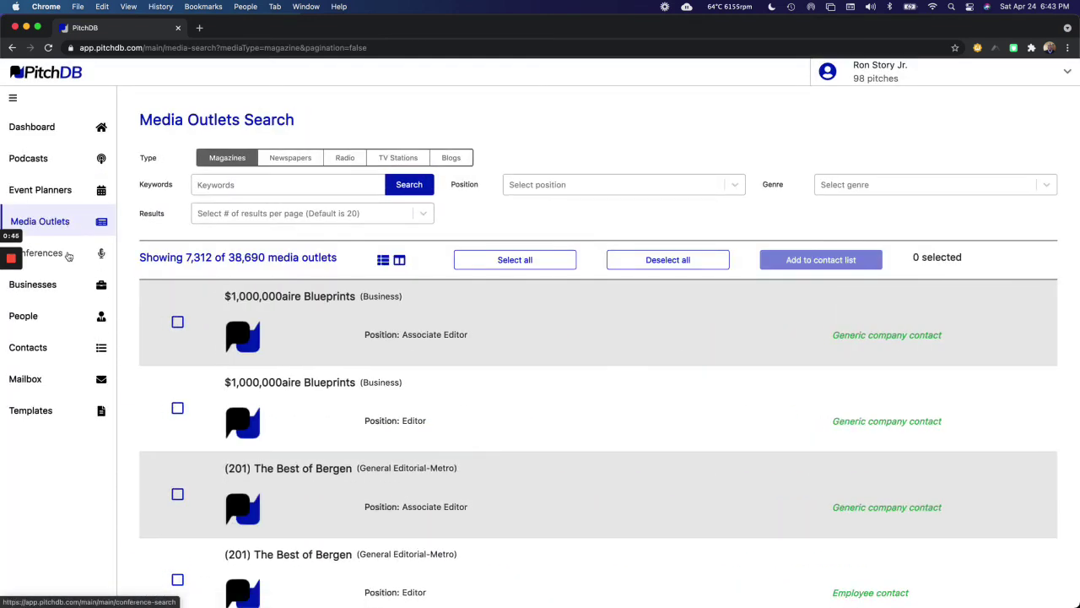
click(69, 255)
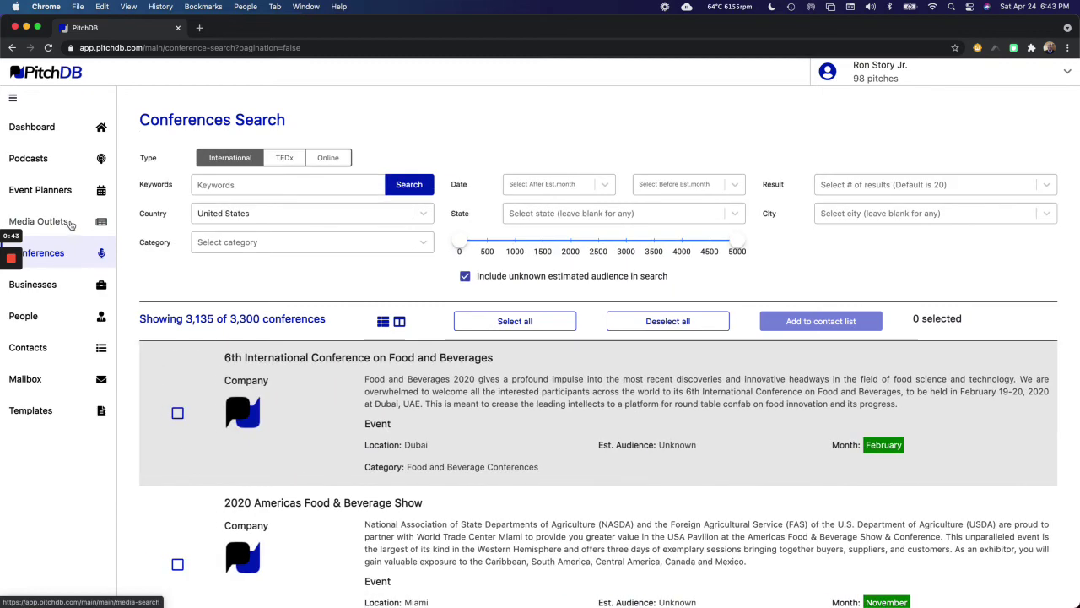
click(71, 223)
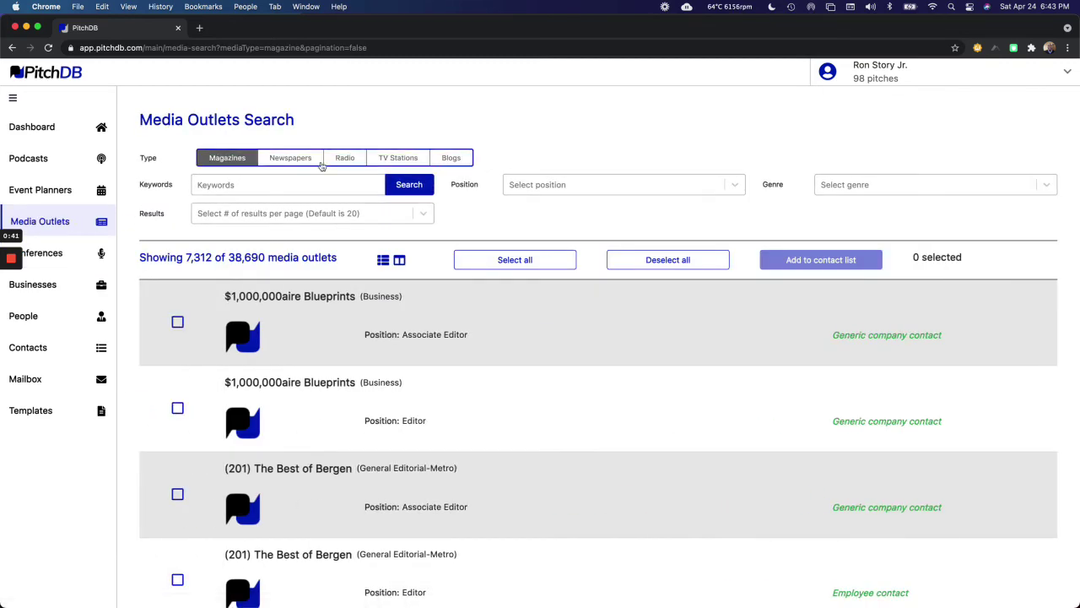
click(56, 189)
click(62, 160)
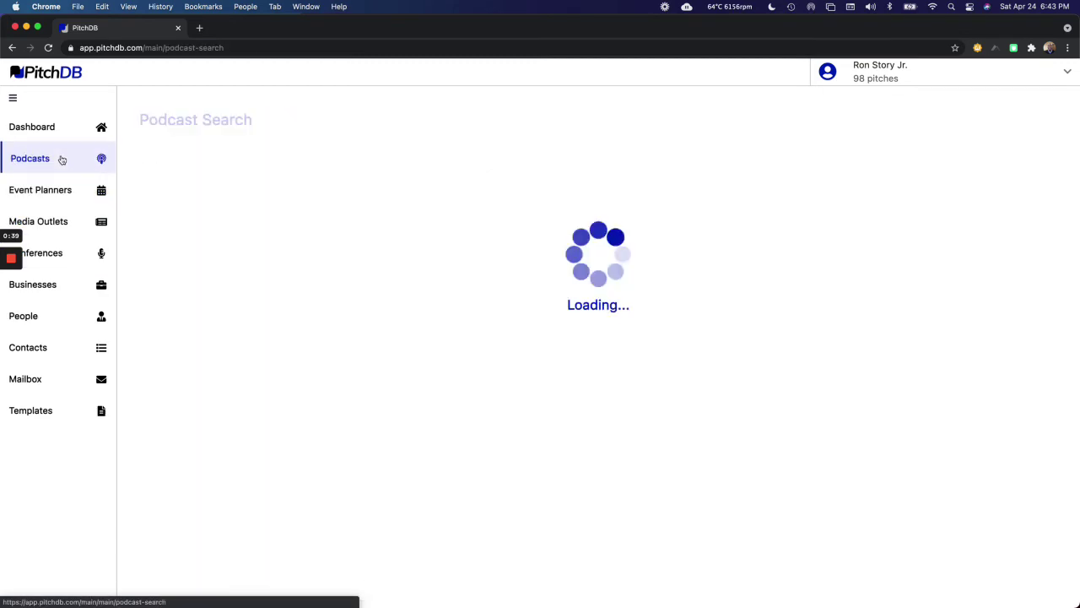